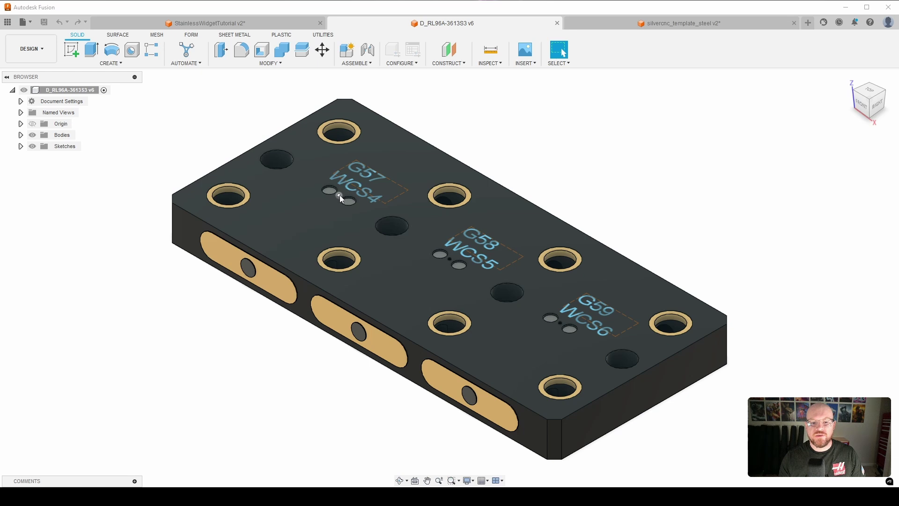
- Check the coordinates of the G58 and G59 work-offset points on the rock-lock base
{"action": "left_click", "coordinate": [441, 253]}
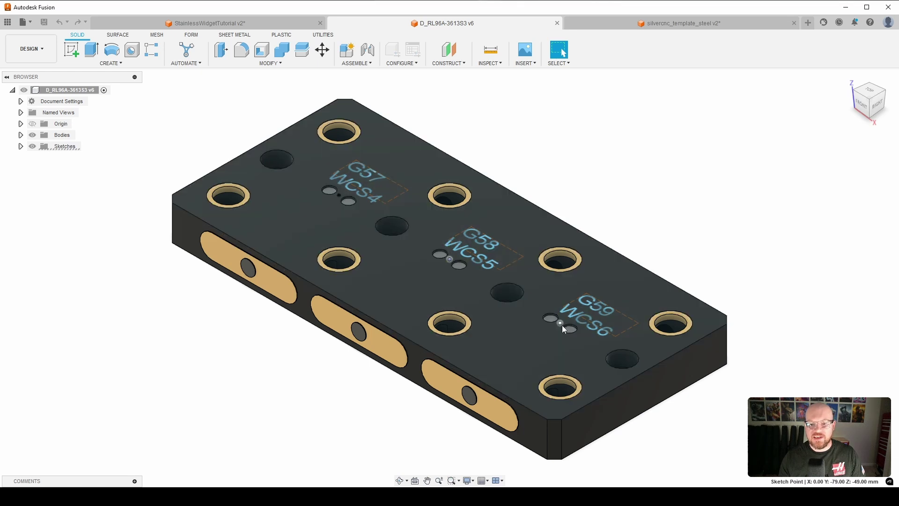
{"action": "left_click", "coordinate": [560, 323]}
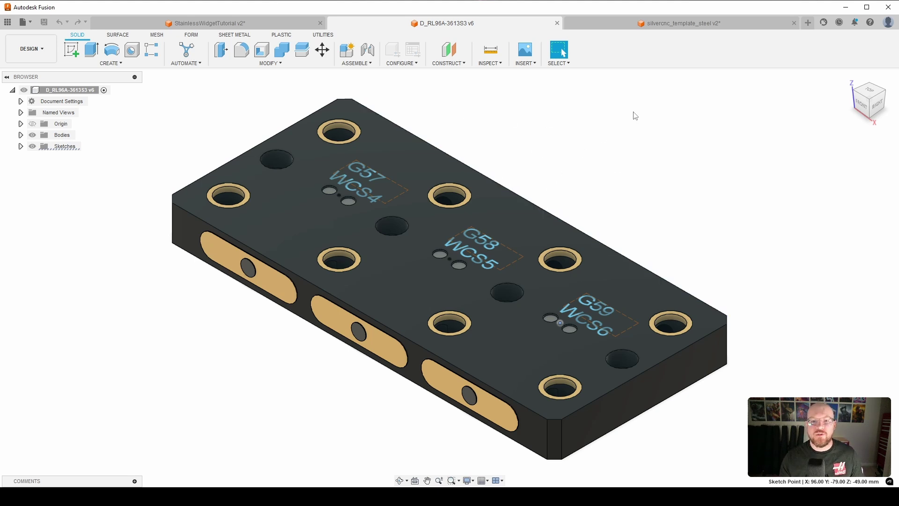
- Switch to the silvercnc_template_steel v2 document
{"action": "left_click", "coordinate": [602, 24]}
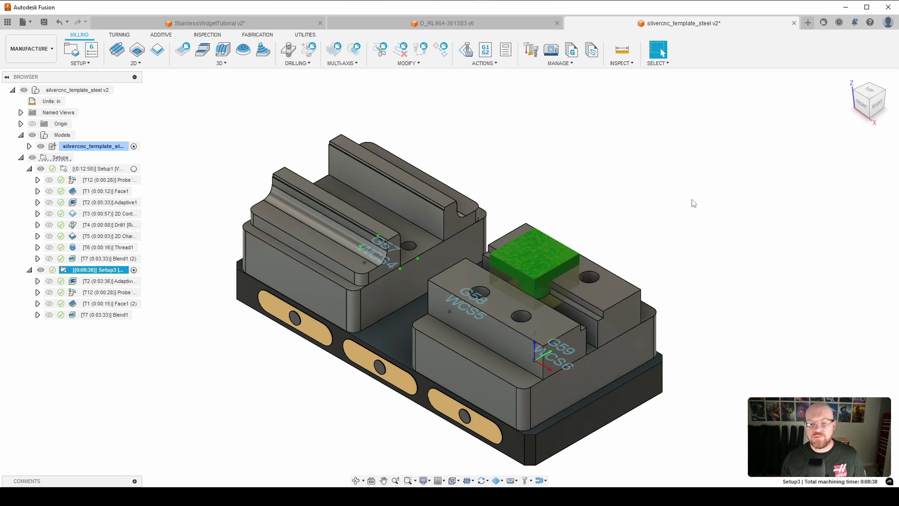
- Activate Setup1 and select its WCS1 Probe operation
{"action": "left_click", "coordinate": [136, 169]}
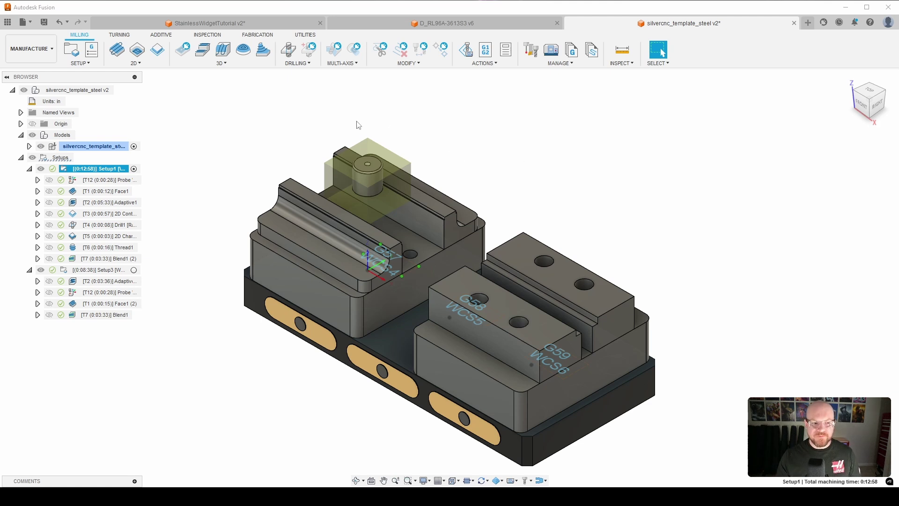
{"action": "left_click", "coordinate": [127, 183]}
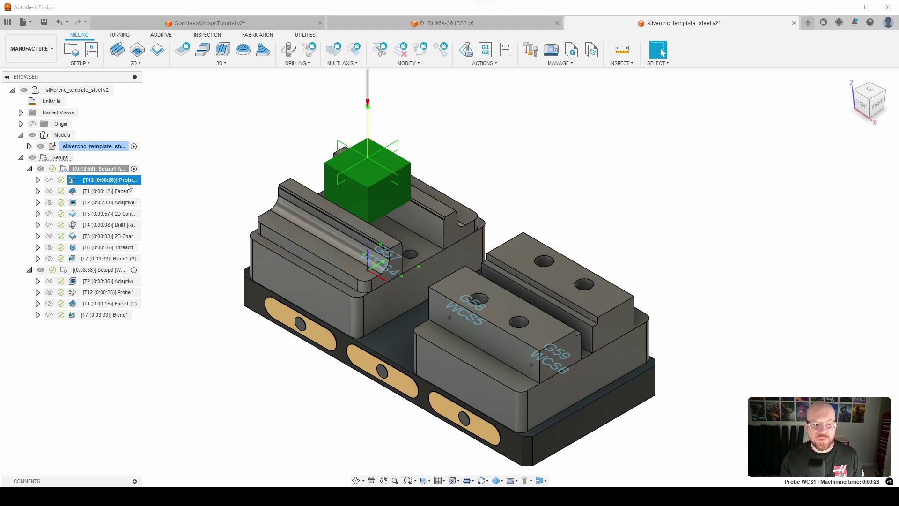
- Step through Setup1's Adaptive1, 2D Contour, Drill1 and 2D Chamfer toolpaths, then activate Setup3
{"action": "key", "text": "Down"}
{"action": "key", "text": "Down"}
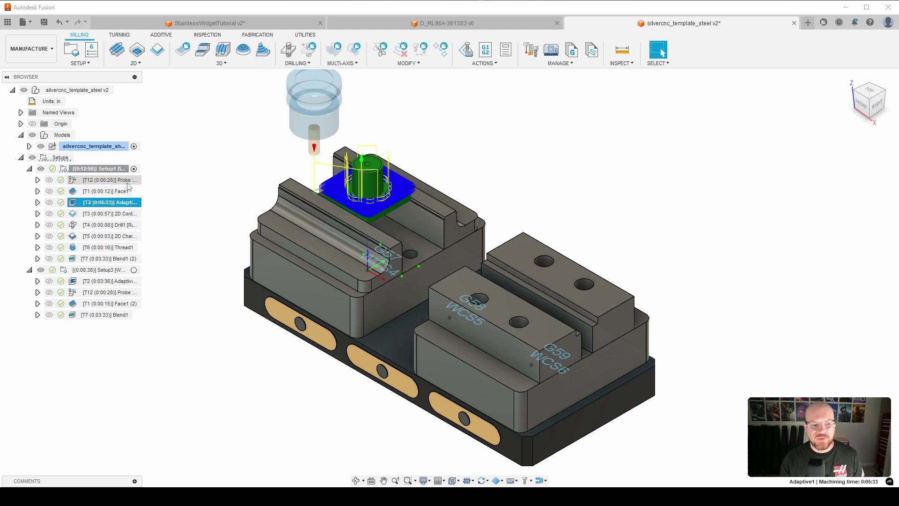
{"action": "key", "text": "Down"}
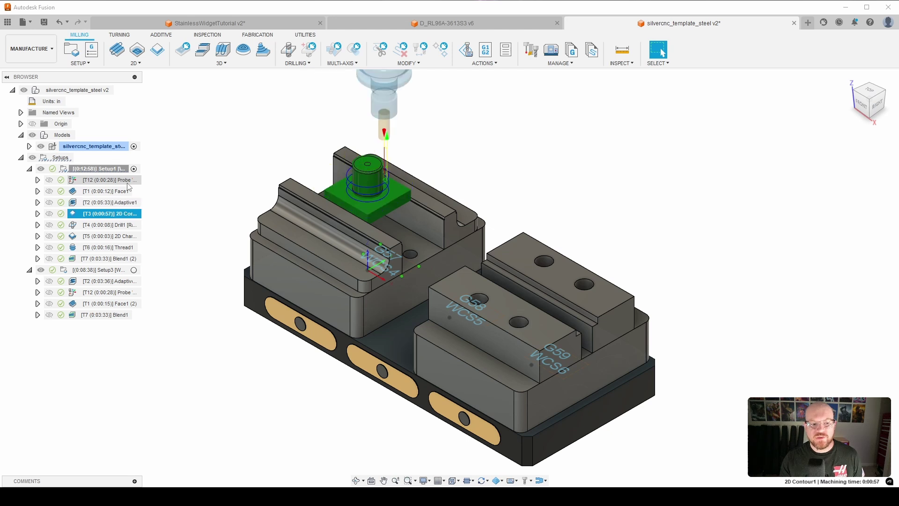
{"action": "key", "text": "Down"}
{"action": "key", "text": "Down"}
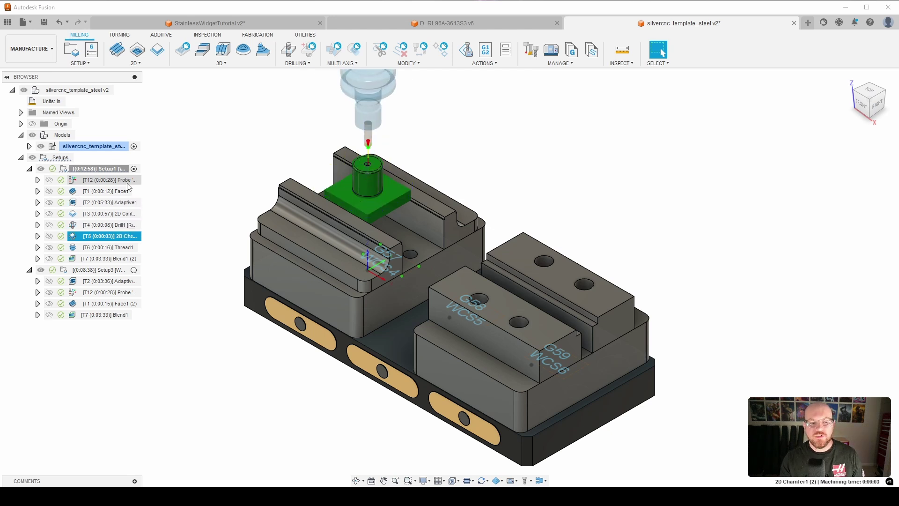
{"action": "key", "text": "Down"}
{"action": "key", "text": "Down"}
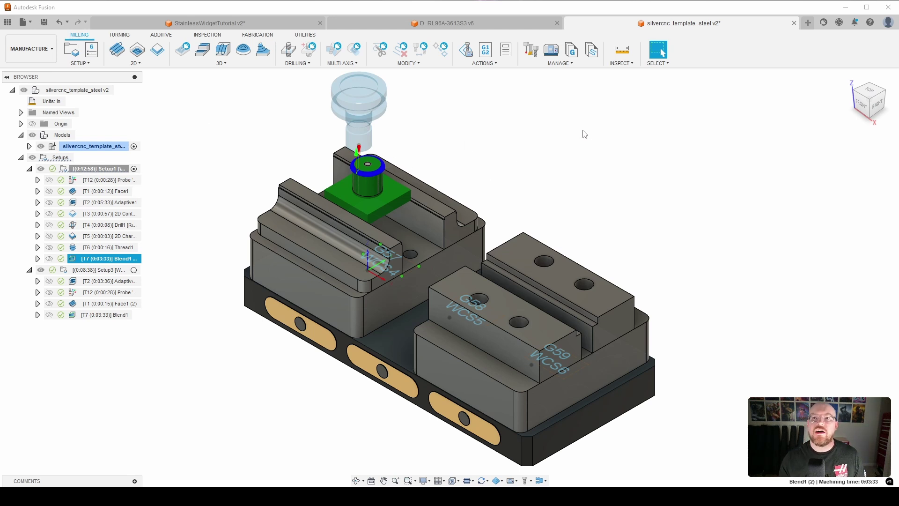
{"action": "key", "text": "Escape"}
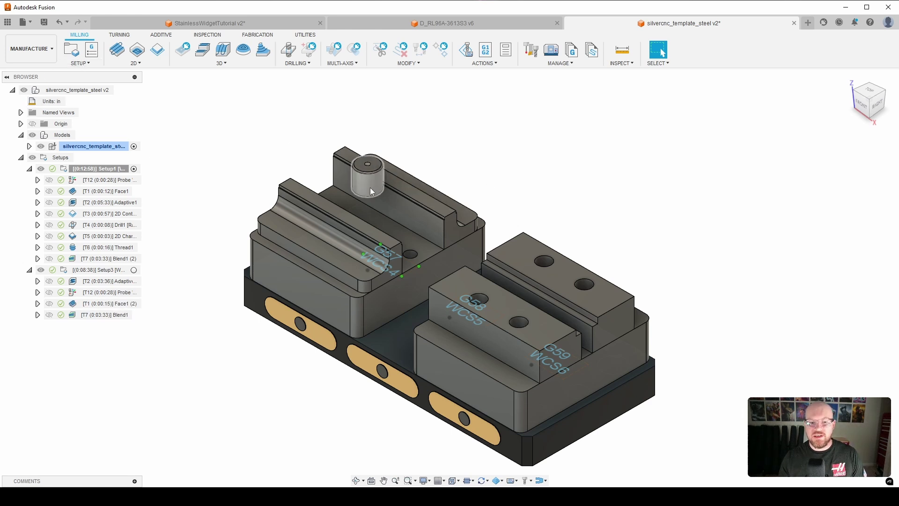
{"action": "left_click", "coordinate": [101, 270]}
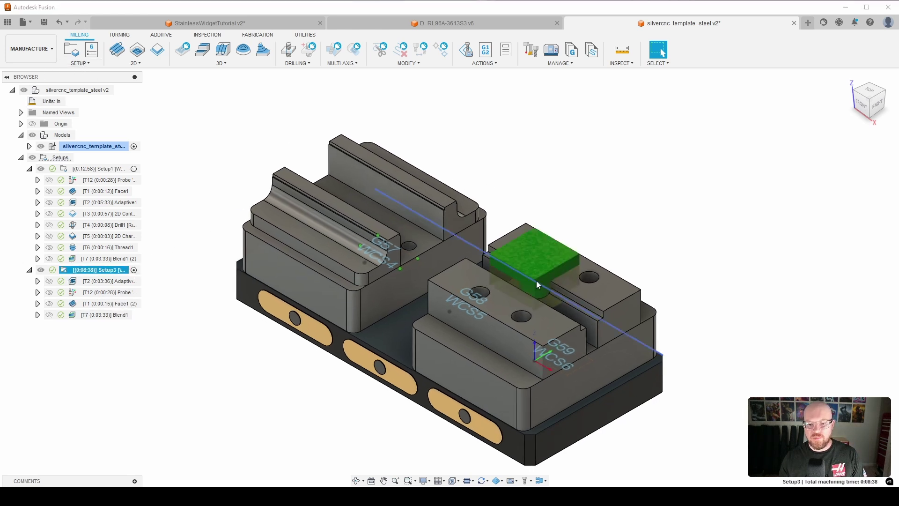
- Switch the template to the Design workspace and select template_model v3:2
{"action": "left_click", "coordinate": [20, 58]}
{"action": "left_click", "coordinate": [21, 71]}
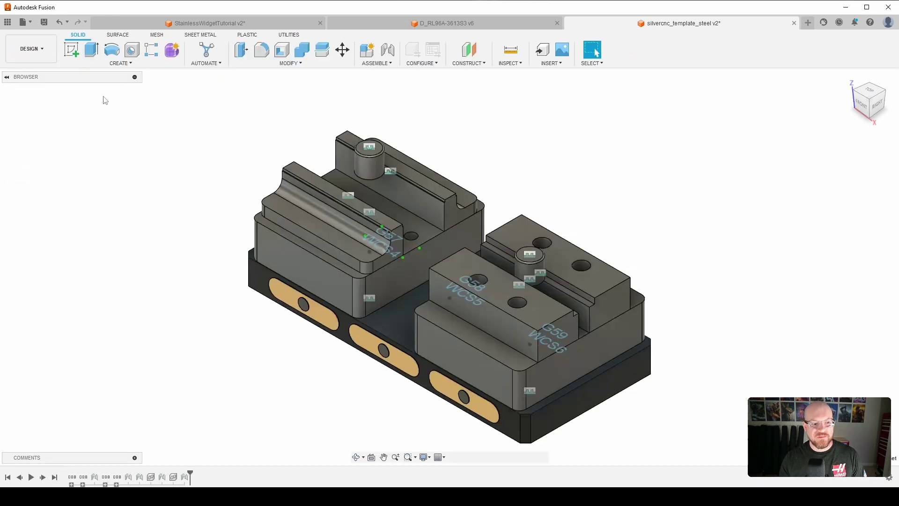
{"action": "left_click", "coordinate": [108, 202]}
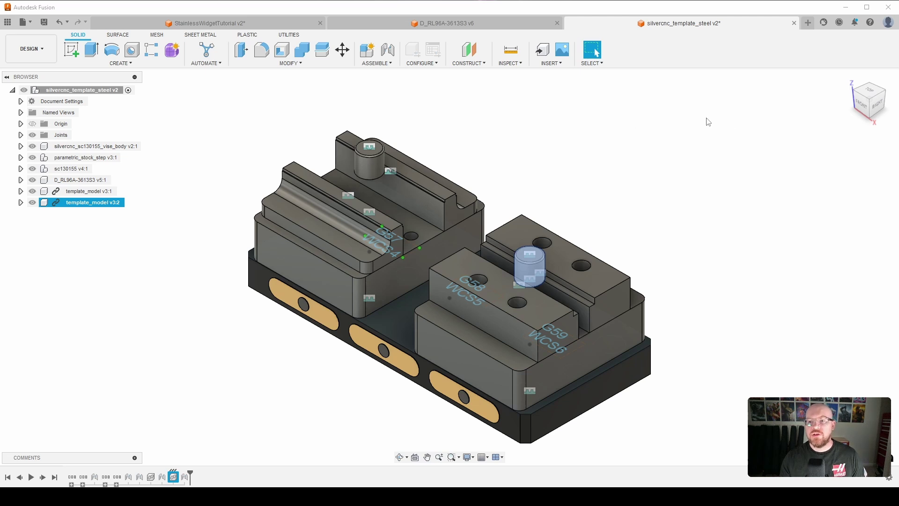
- Open the StainlessWidgetTutorial document in the Design workspace
{"action": "left_click", "coordinate": [222, 25]}
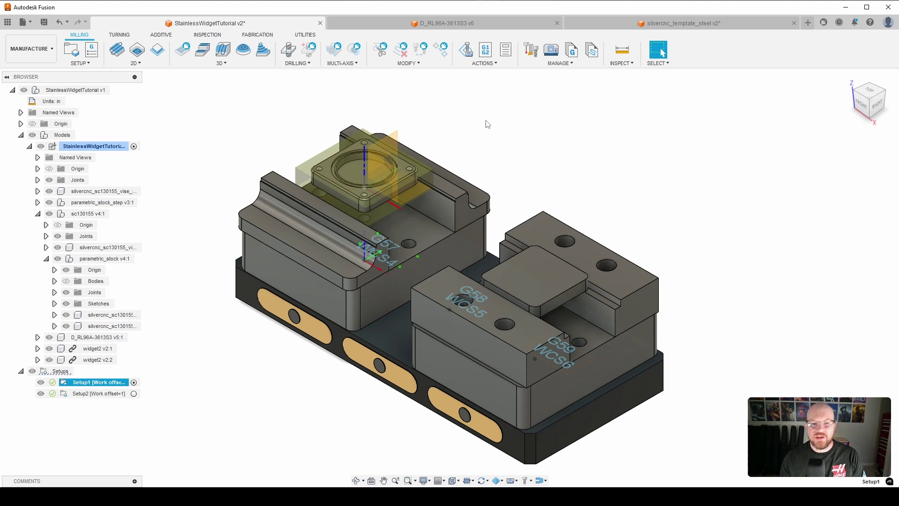
{"action": "left_click", "coordinate": [28, 50]}
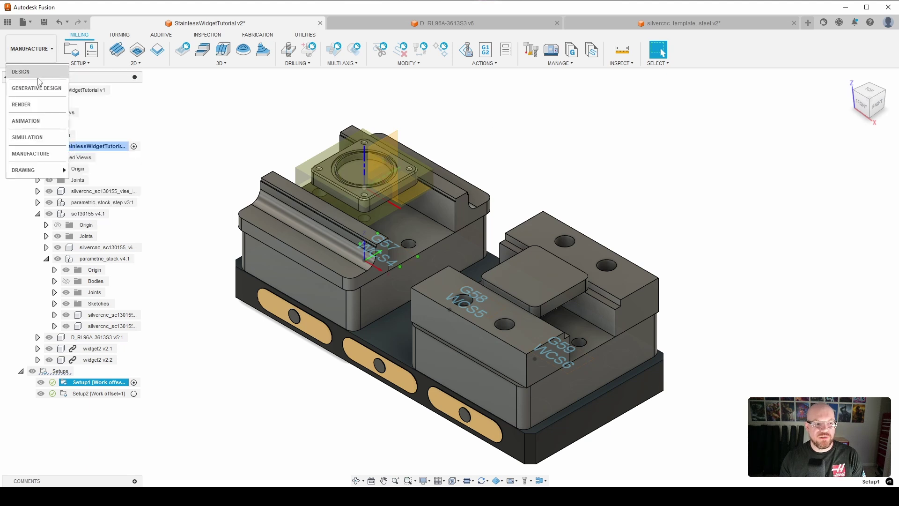
{"action": "left_click", "coordinate": [38, 78]}
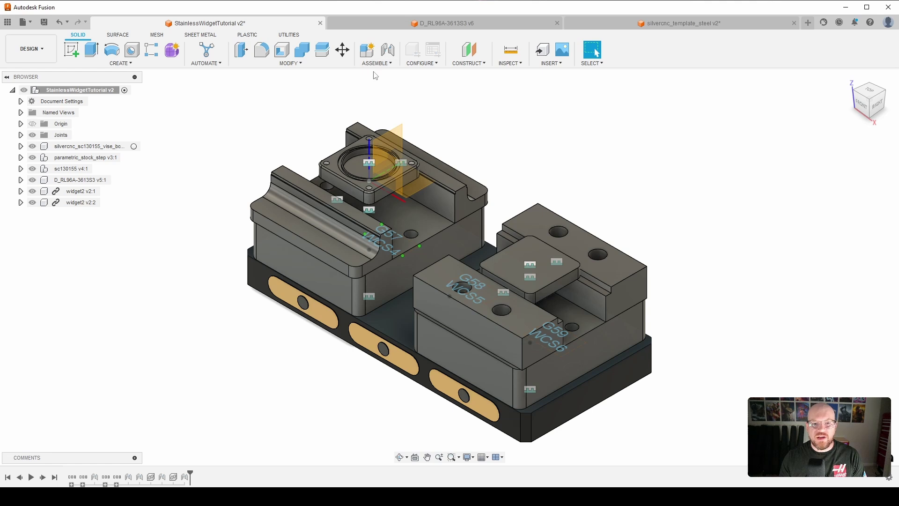
{"action": "left_click", "coordinate": [330, 68]}
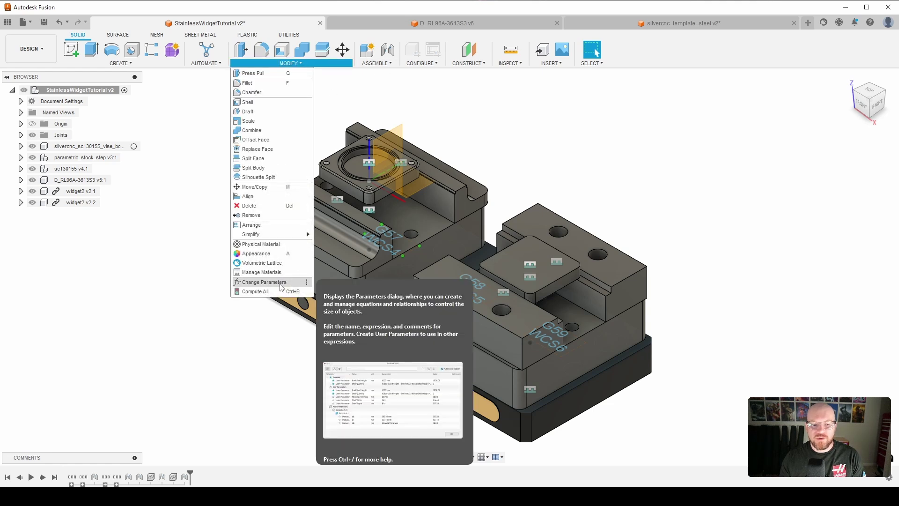
{"action": "left_click", "coordinate": [263, 282]}
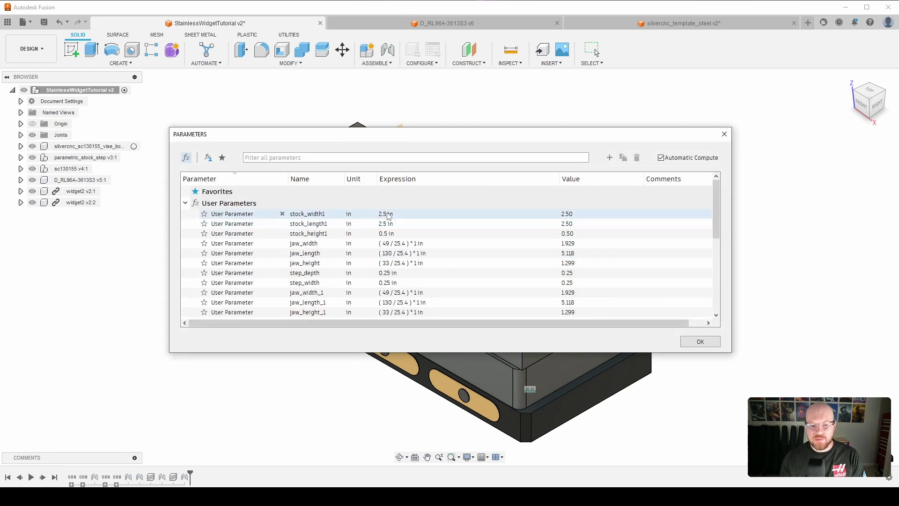
{"action": "scroll", "coordinate": [460, 255], "scroll_direction": "down", "scroll_amount": 4}
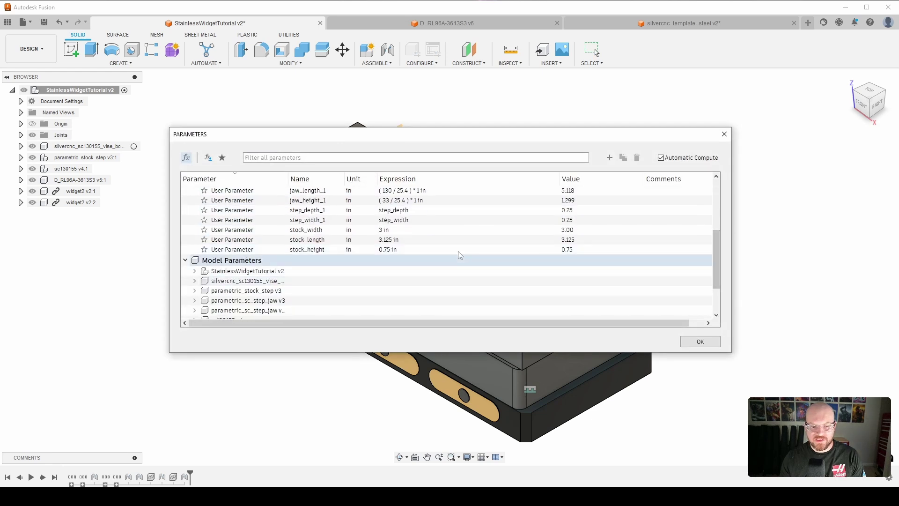
{"action": "left_click", "coordinate": [723, 140]}
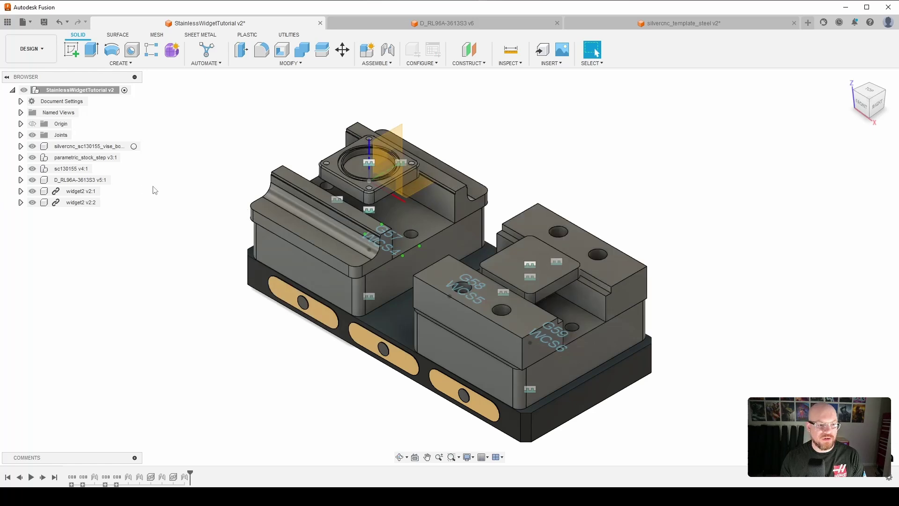
- Expand the stock components and toggle the parametric_stock v4:1 bodies visible and hidden
{"action": "left_click", "coordinate": [20, 157]}
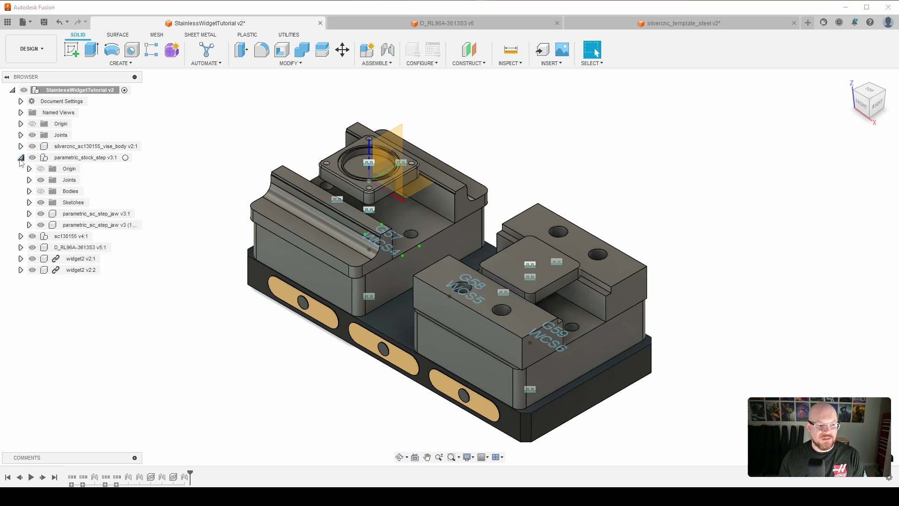
{"action": "left_click", "coordinate": [20, 158]}
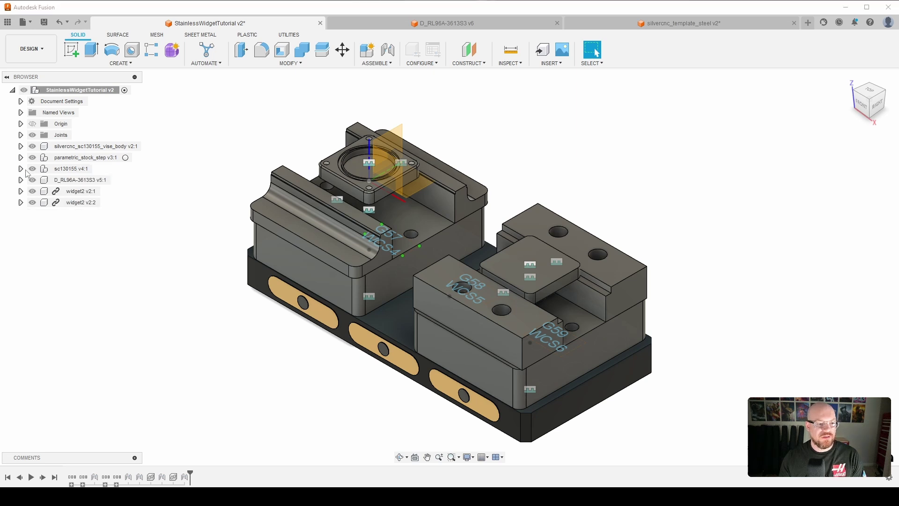
{"action": "left_click", "coordinate": [21, 168]}
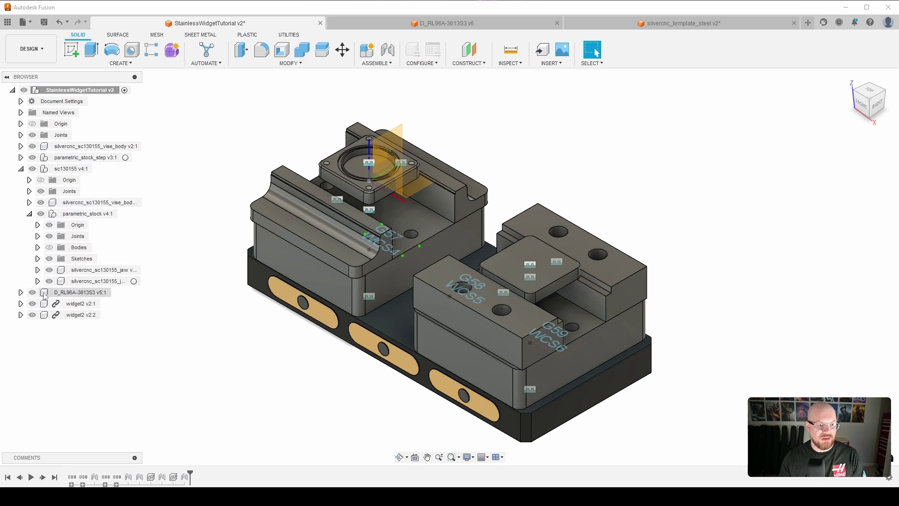
{"action": "left_click", "coordinate": [49, 248]}
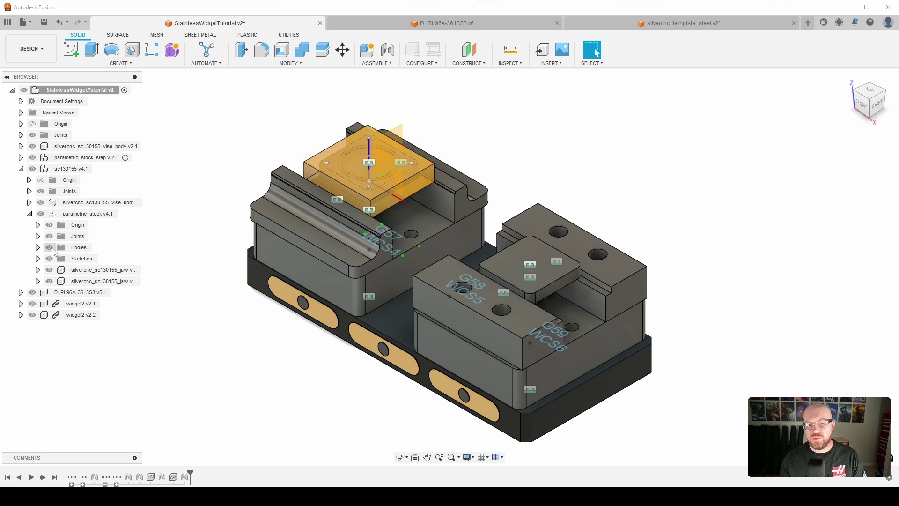
{"action": "left_click", "coordinate": [50, 248]}
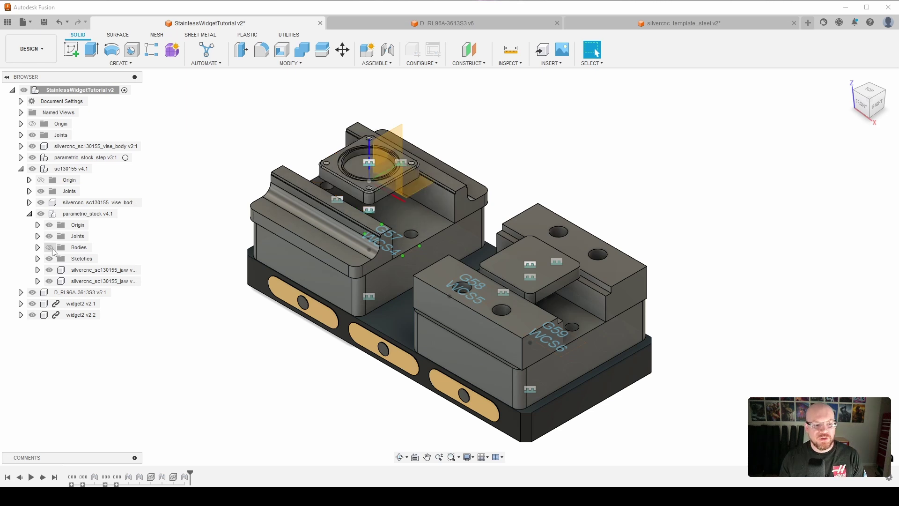
- Collapse the stock components and switch to the Manufacture workspace
{"action": "left_click", "coordinate": [30, 214]}
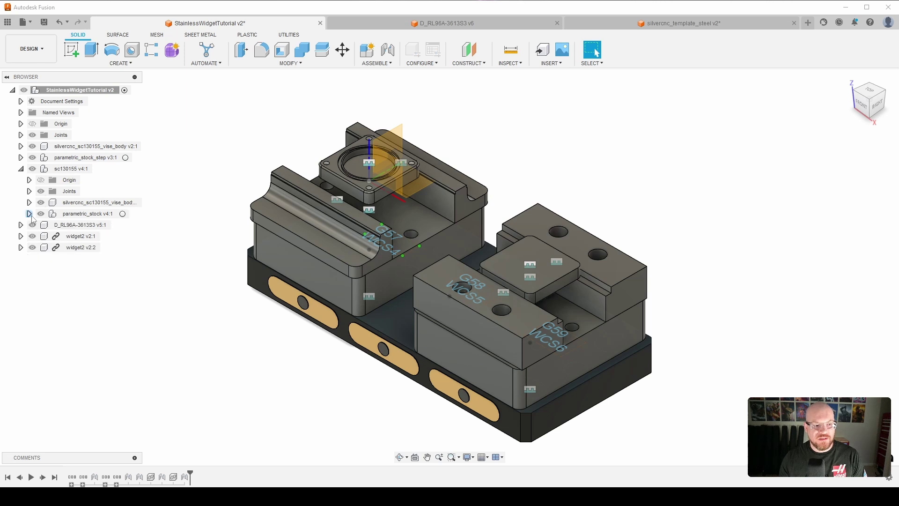
{"action": "left_click", "coordinate": [21, 168]}
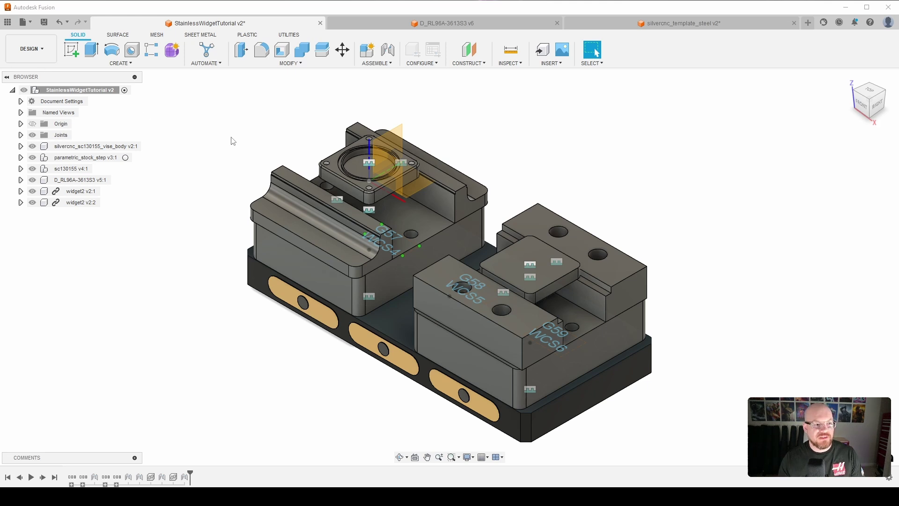
{"action": "left_click", "coordinate": [53, 60]}
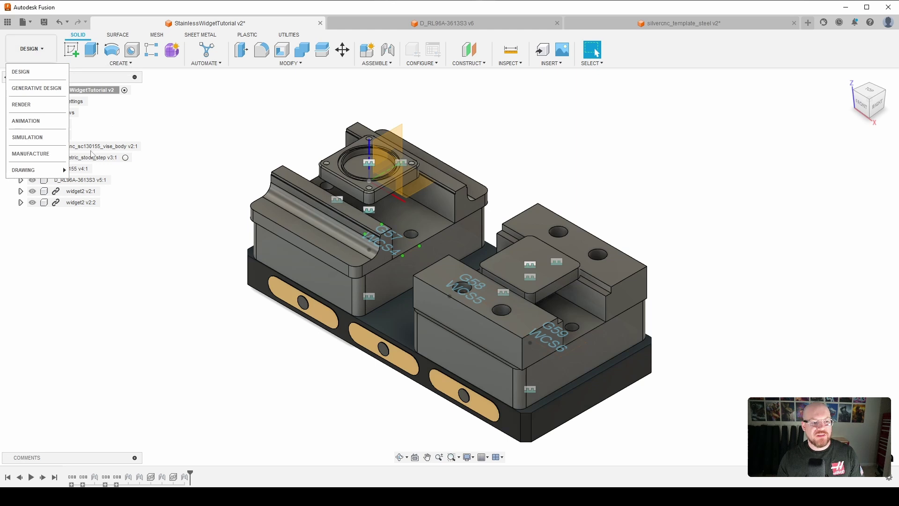
{"action": "left_click", "coordinate": [33, 153]}
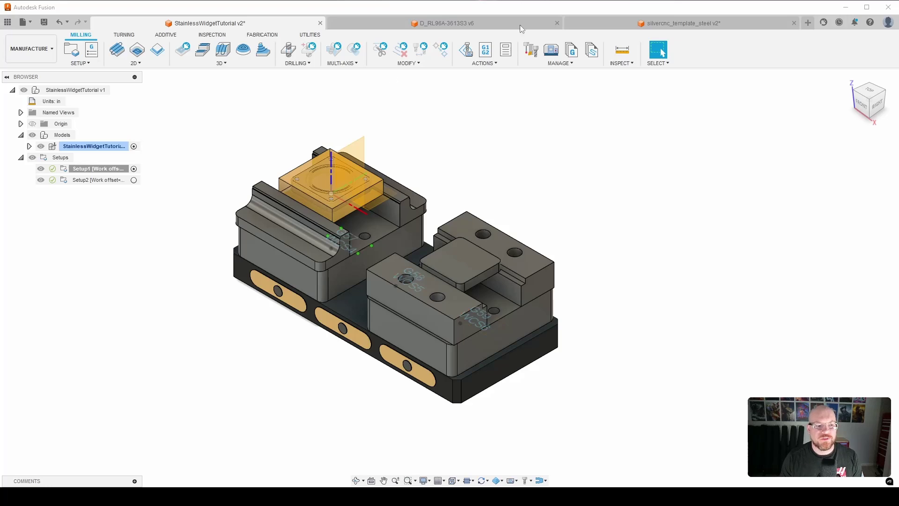
- Create a new milling setup from the Setups group
{"action": "left_click", "coordinate": [100, 169]}
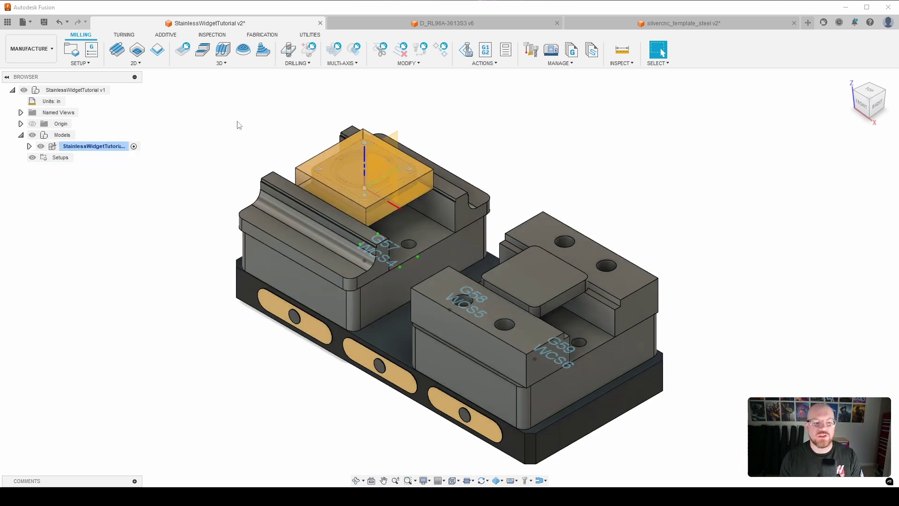
{"action": "right_click", "coordinate": [65, 159]}
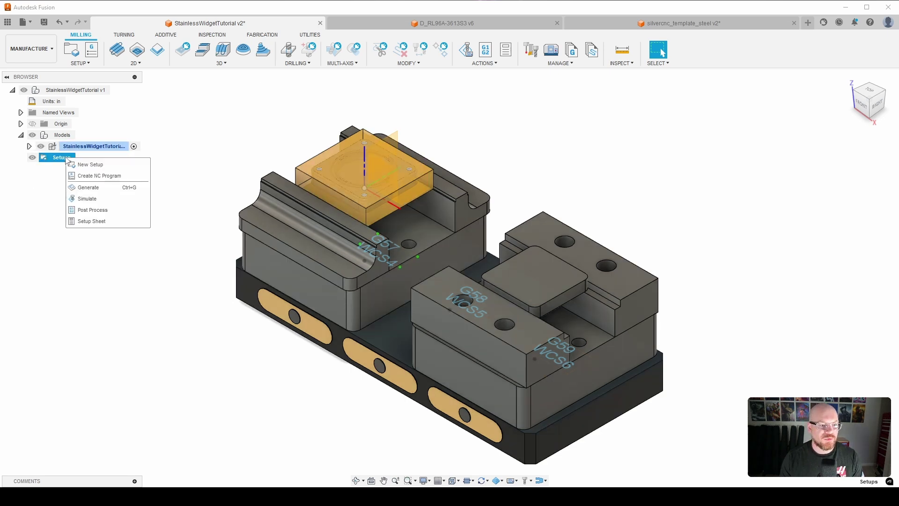
{"action": "left_click", "coordinate": [90, 165]}
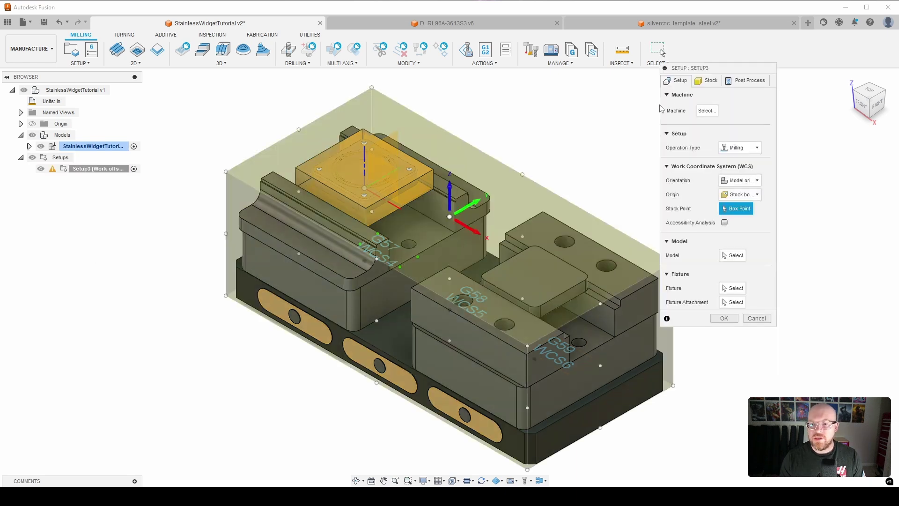
- Set the setup's program name to Op1 with WCS offset 1
{"action": "left_click", "coordinate": [748, 82]}
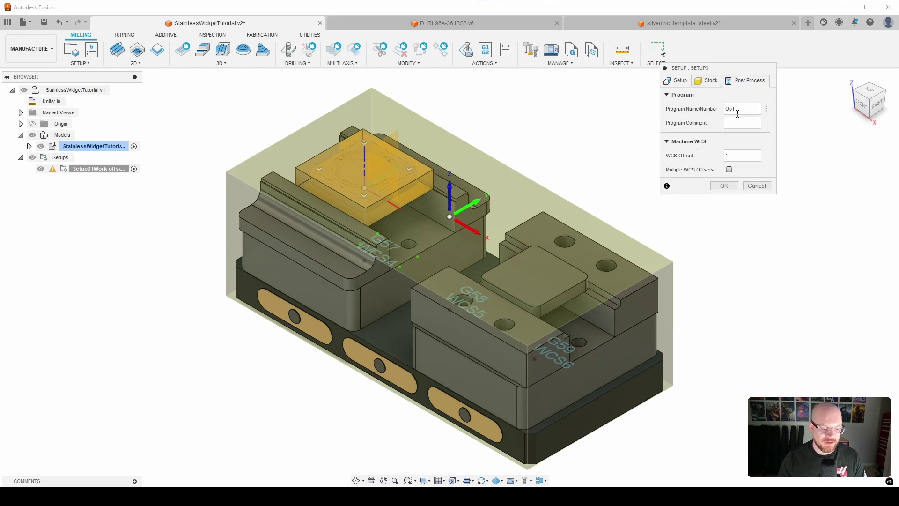
{"action": "left_click", "coordinate": [733, 109]}
{"action": "type", "text": "Op"}
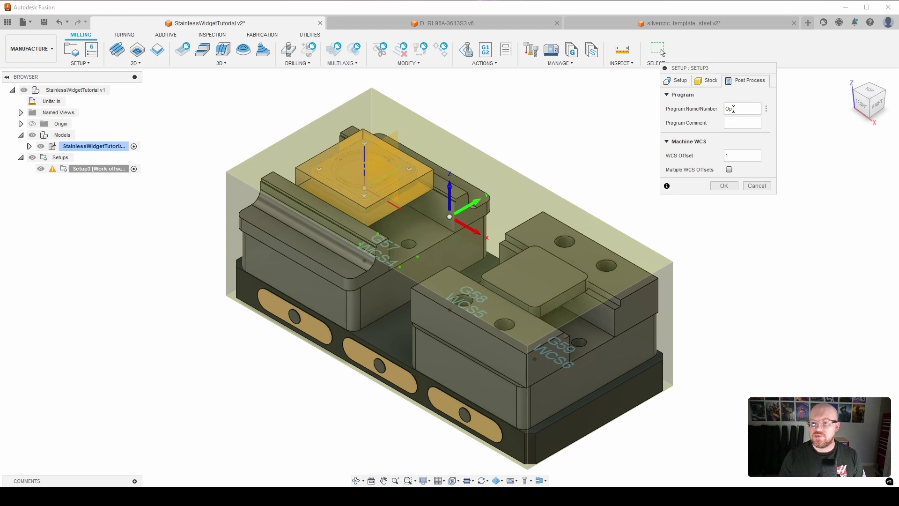
{"action": "type", "text": "1"}
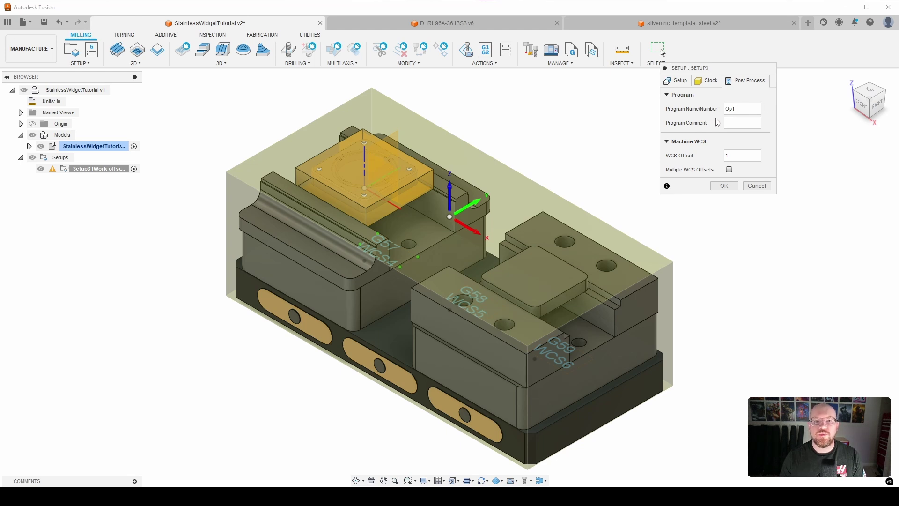
{"action": "left_click", "coordinate": [737, 159]}
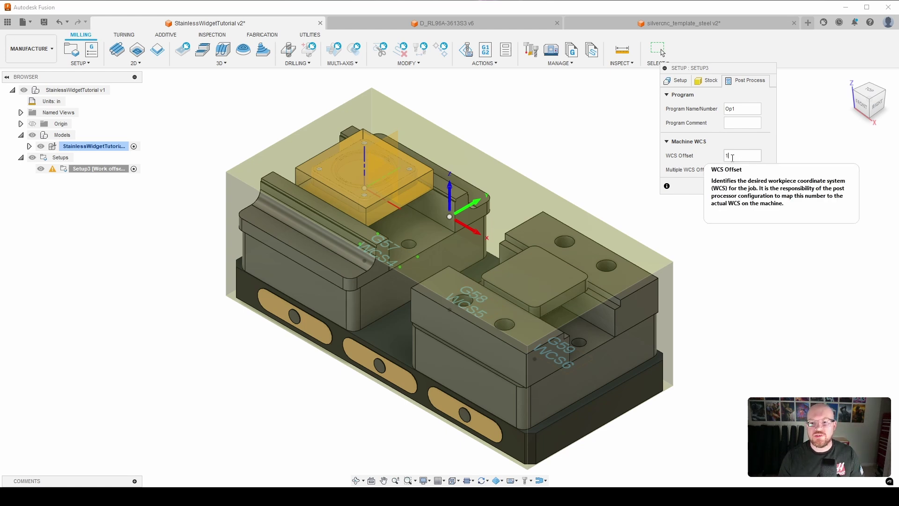
- Set the stock mode to From solid using Body1 of the parametric stock
{"action": "left_click", "coordinate": [707, 81]}
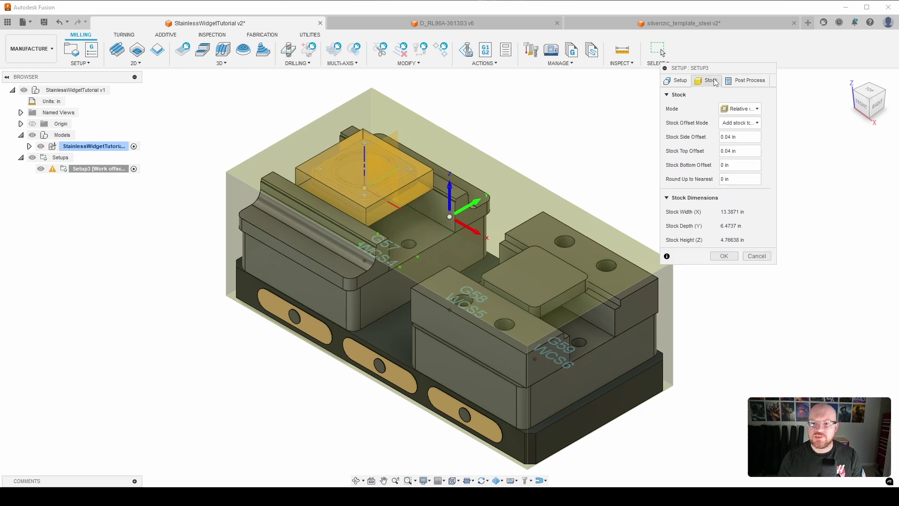
{"action": "left_click", "coordinate": [743, 108]}
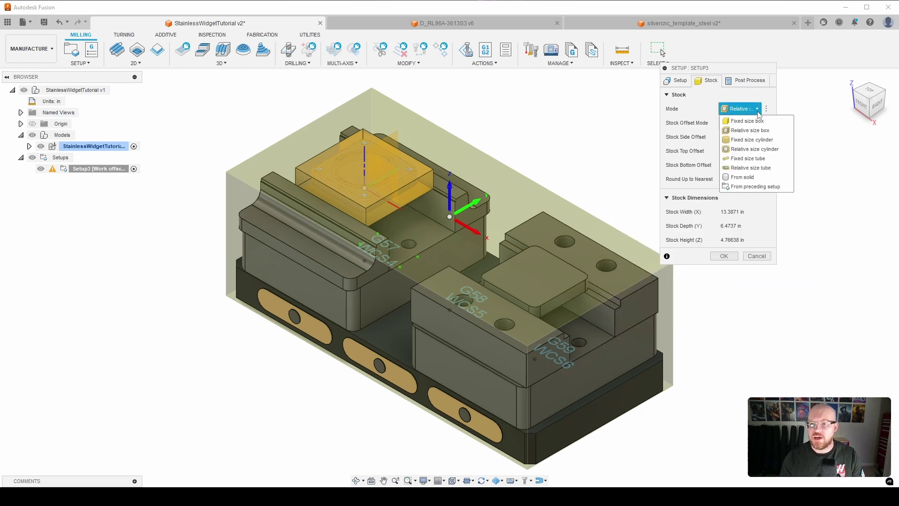
{"action": "left_click", "coordinate": [753, 178]}
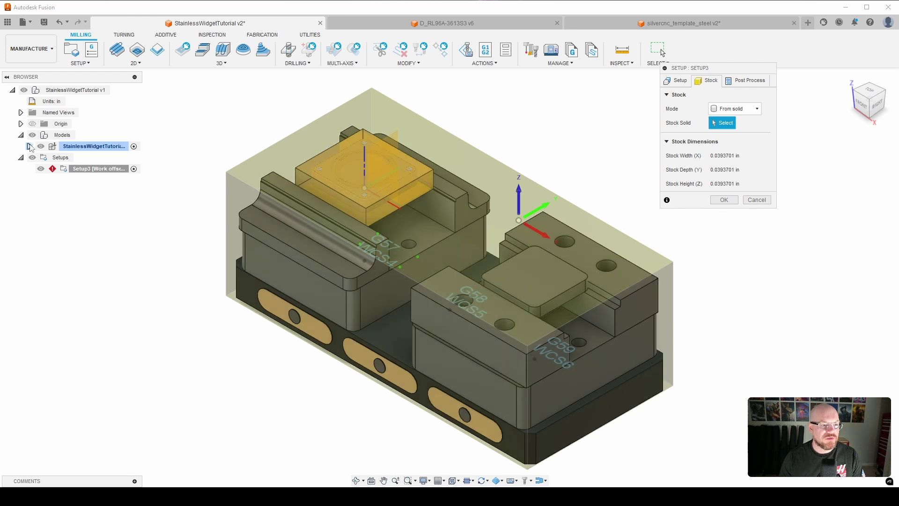
{"action": "left_click", "coordinate": [29, 147]}
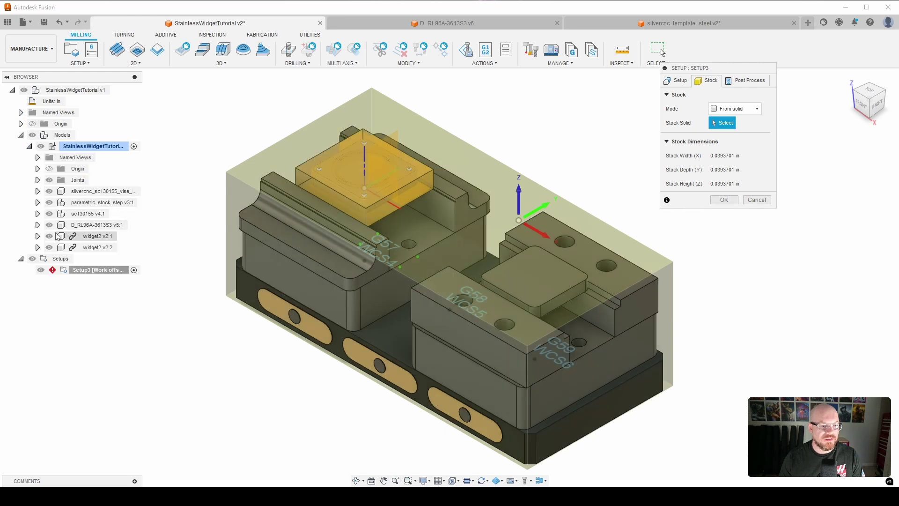
{"action": "left_click", "coordinate": [37, 214]}
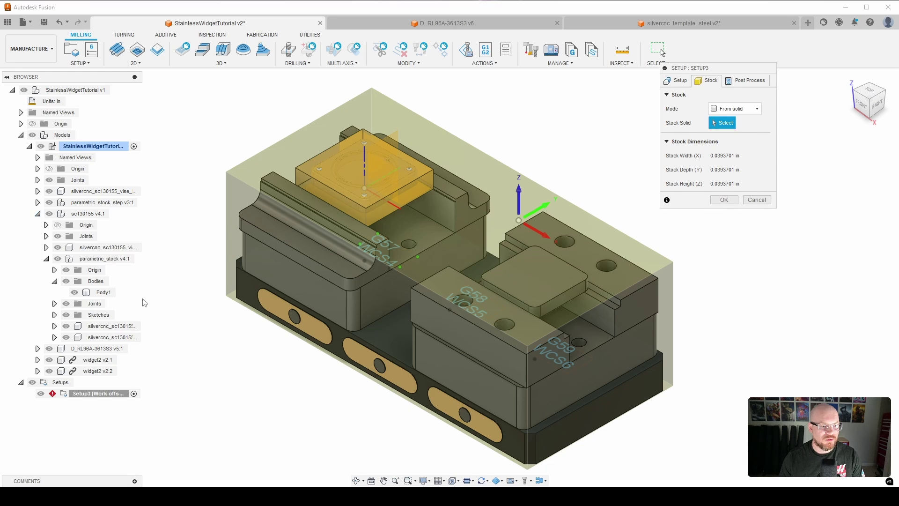
{"action": "left_click", "coordinate": [105, 293]}
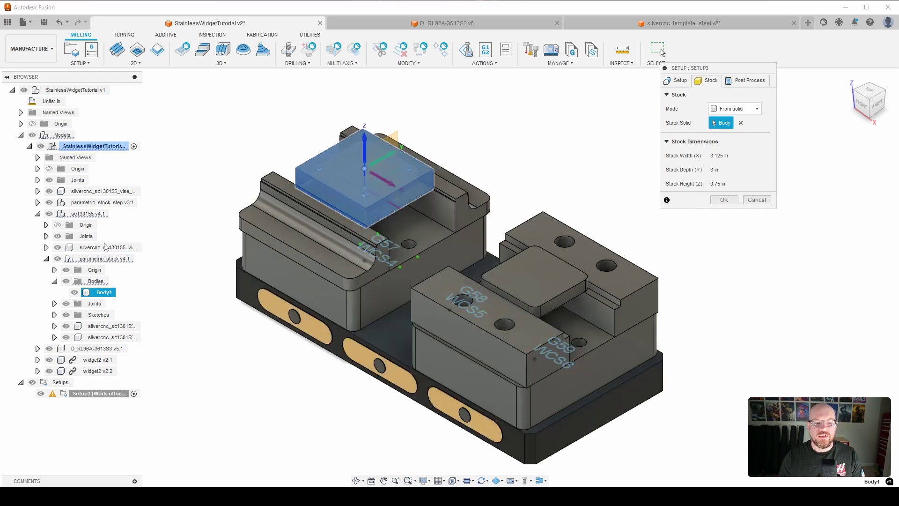
- Hide the stock body to reveal the part inside
{"action": "left_click", "coordinate": [66, 280]}
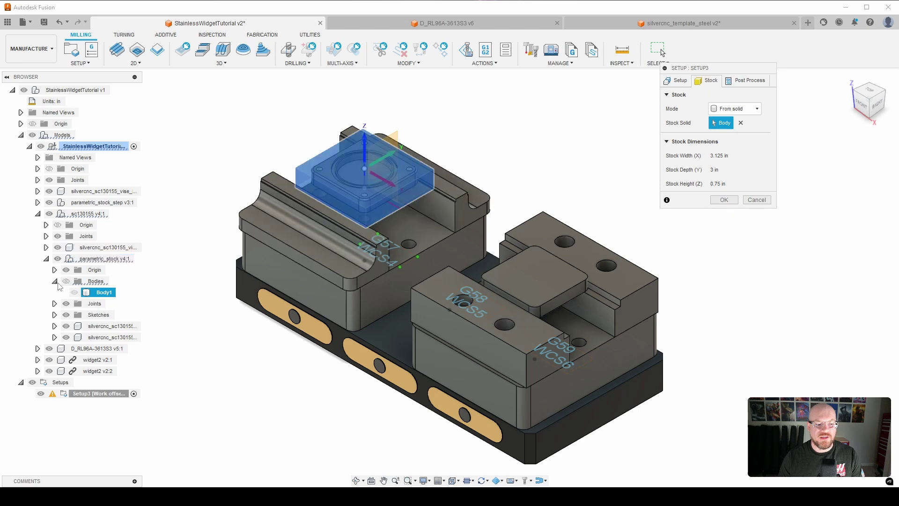
{"action": "left_click", "coordinate": [55, 281]}
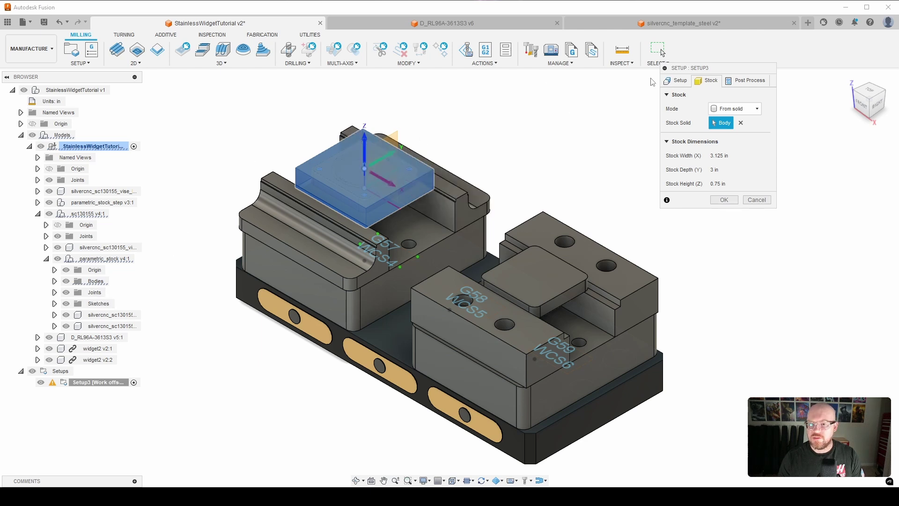
{"action": "left_click", "coordinate": [680, 81]}
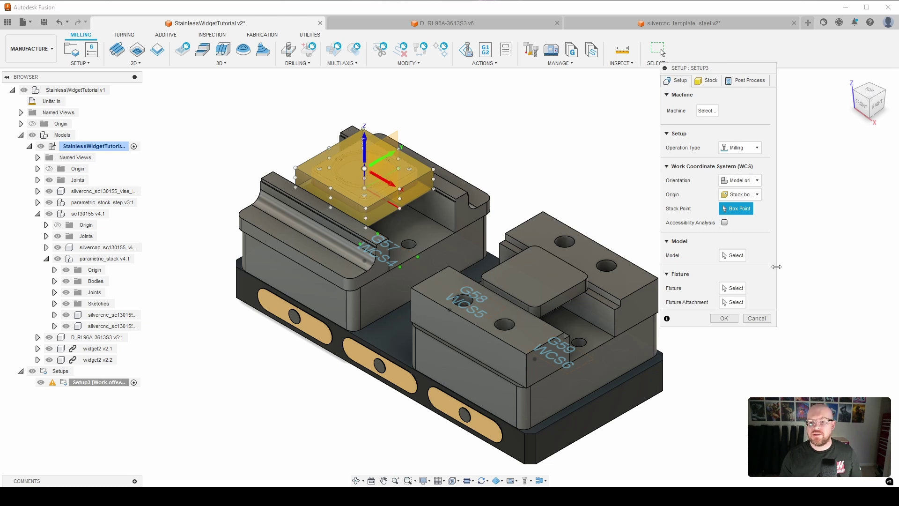
- Set widget2 v2:1 as the machining model and add the two vise jaws as fixtures
{"action": "left_click", "coordinate": [733, 256]}
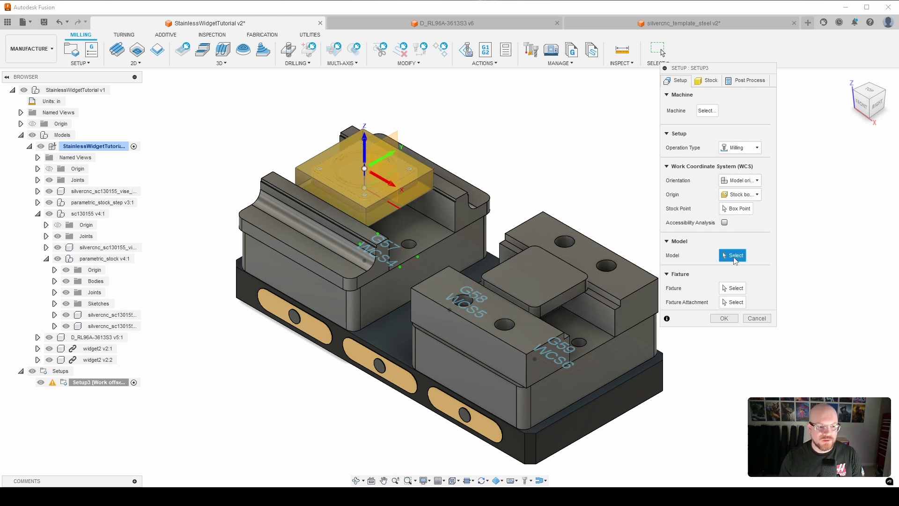
{"action": "left_click", "coordinate": [104, 352]}
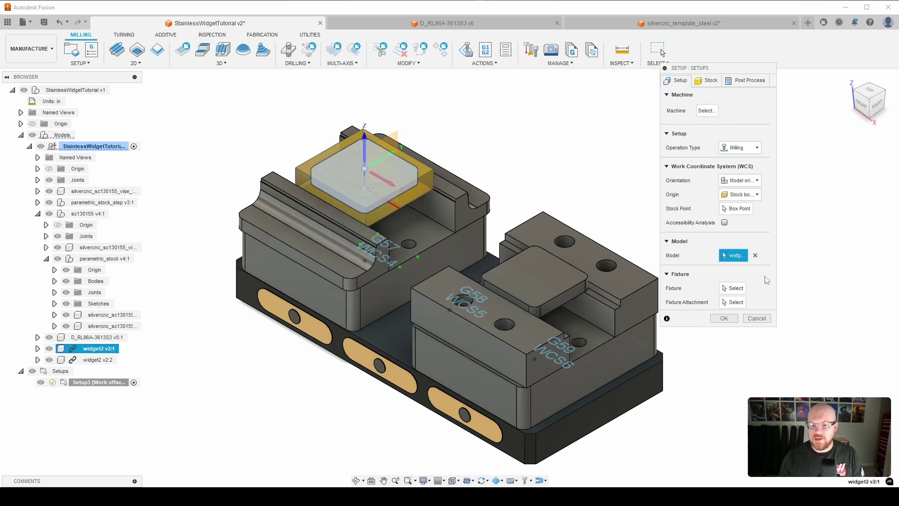
{"action": "left_click", "coordinate": [735, 289]}
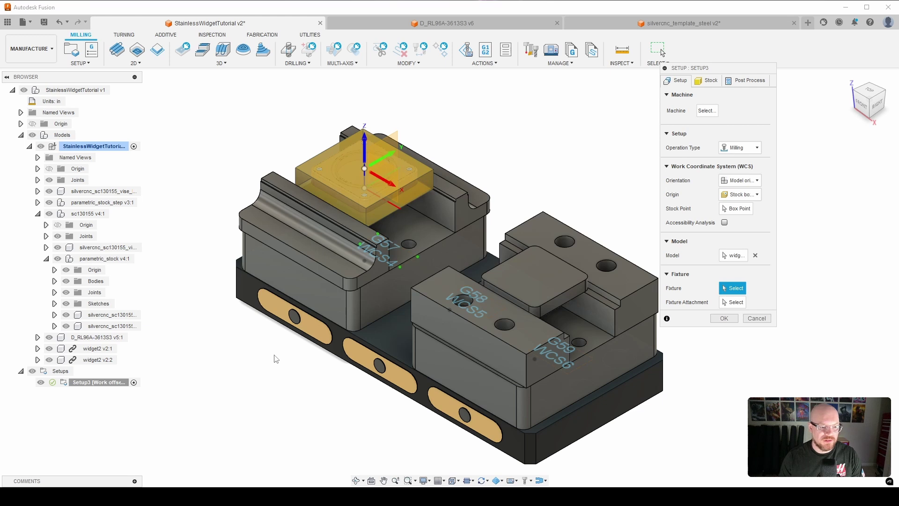
{"action": "left_click", "coordinate": [103, 327]}
{"action": "left_click", "coordinate": [107, 316]}
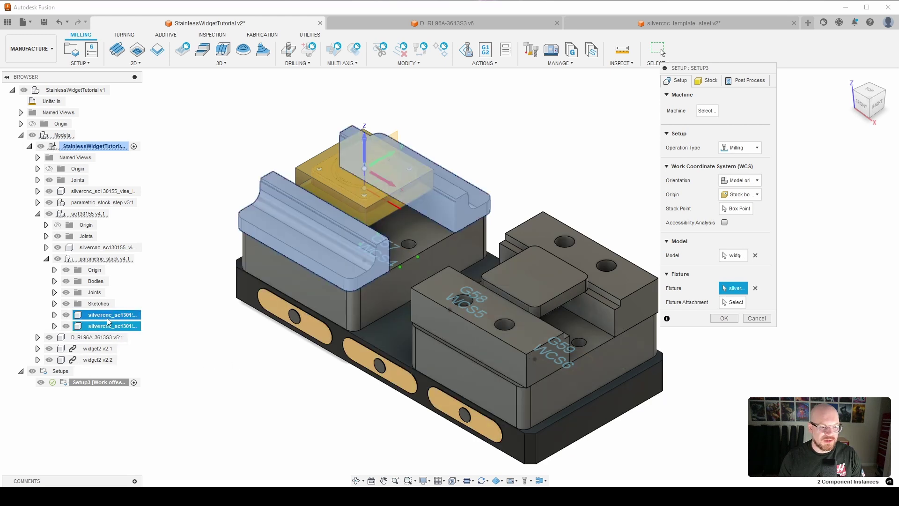
{"action": "left_click", "coordinate": [54, 281]}
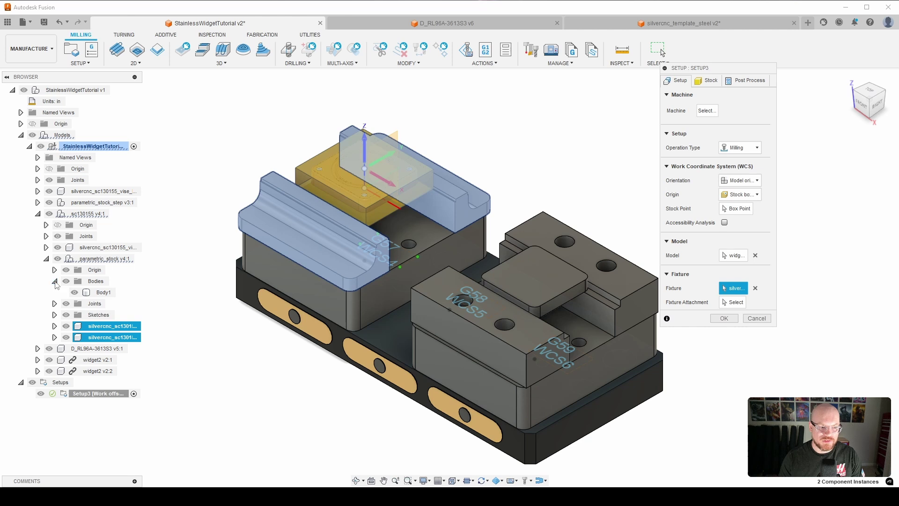
{"action": "left_click", "coordinate": [55, 281]}
- Add the vise jaw, rock-lock base, vise body and both step jaws as fixtures
{"action": "left_click", "coordinate": [89, 248]}
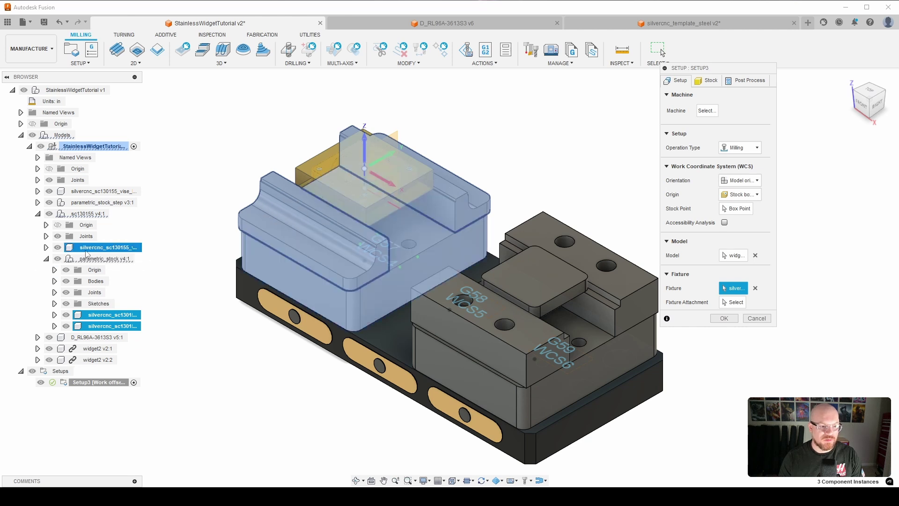
{"action": "left_click", "coordinate": [38, 214]}
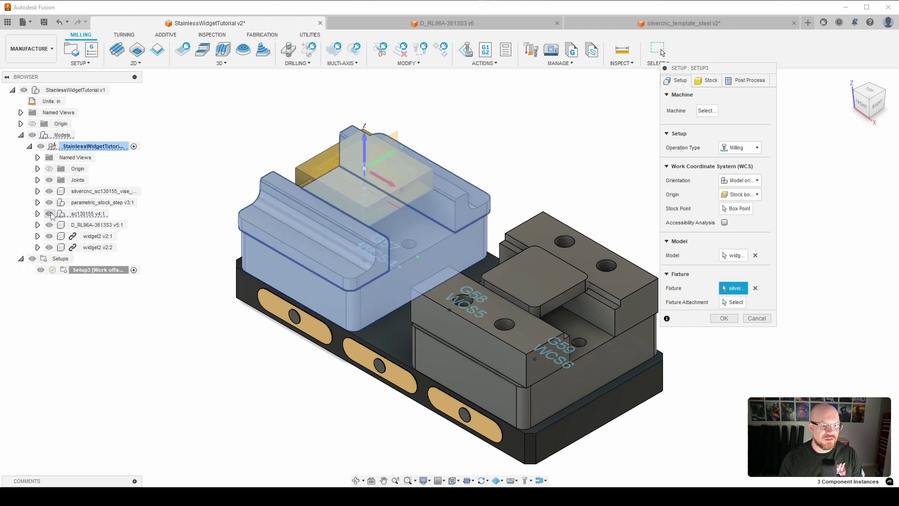
{"action": "left_click", "coordinate": [117, 225]}
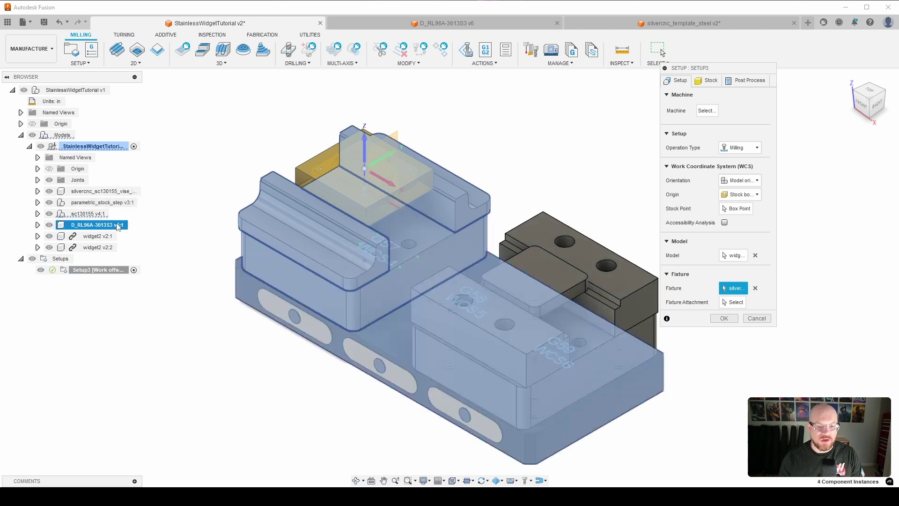
{"action": "left_click", "coordinate": [117, 196]}
{"action": "left_click", "coordinate": [38, 202]}
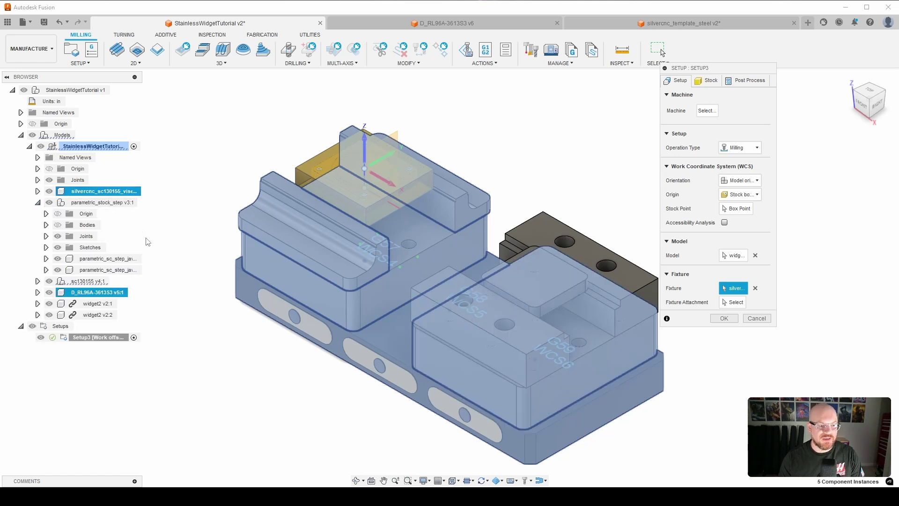
{"action": "left_click", "coordinate": [129, 260]}
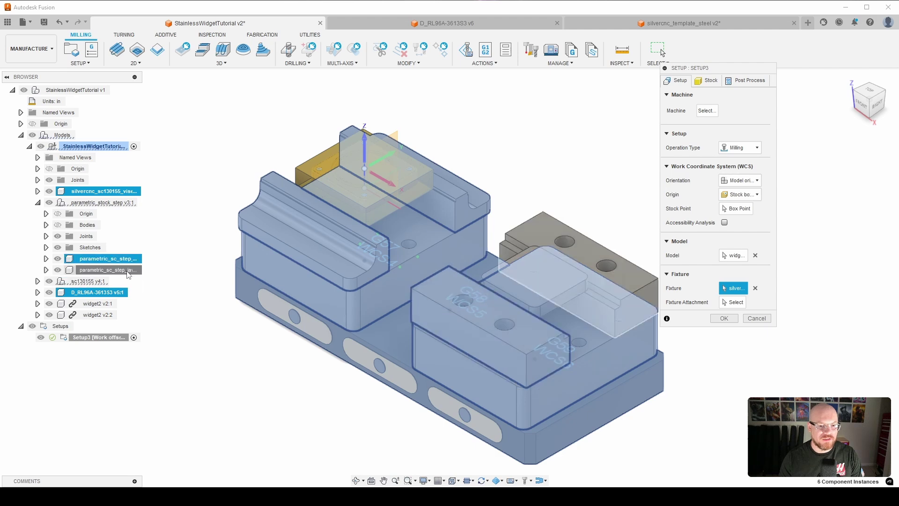
{"action": "left_click", "coordinate": [128, 271]}
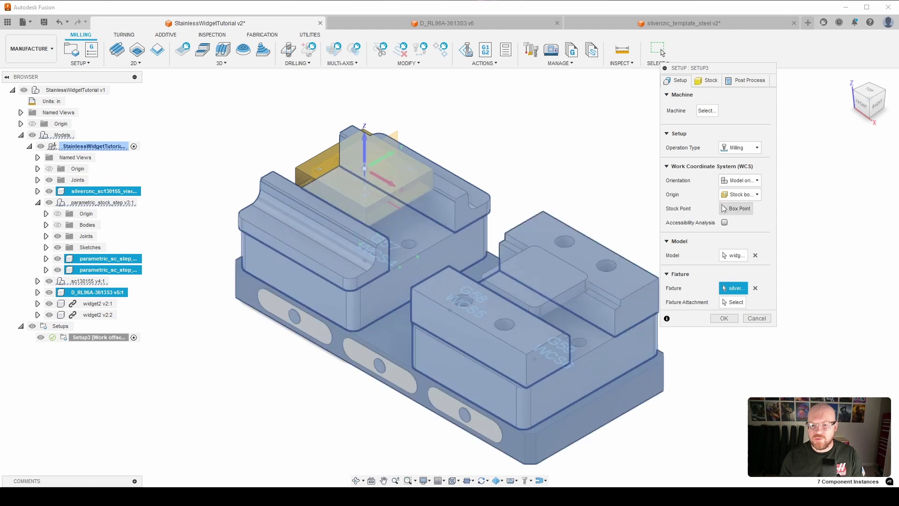
{"action": "left_click", "coordinate": [755, 194]}
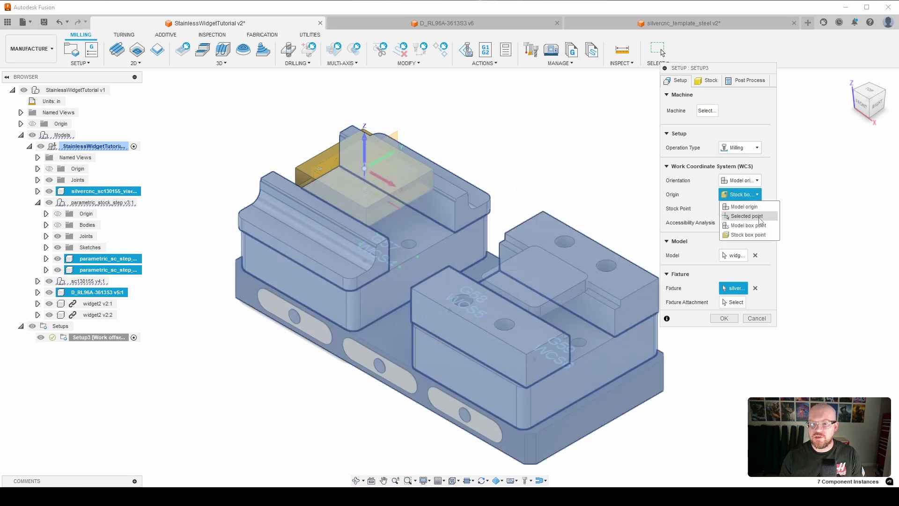
- Place the WCS origin on the G57 sketch point of the fixture plate
{"action": "left_click", "coordinate": [759, 217]}
{"action": "scroll", "coordinate": [372, 273], "scroll_direction": "up", "scroll_amount": 3}
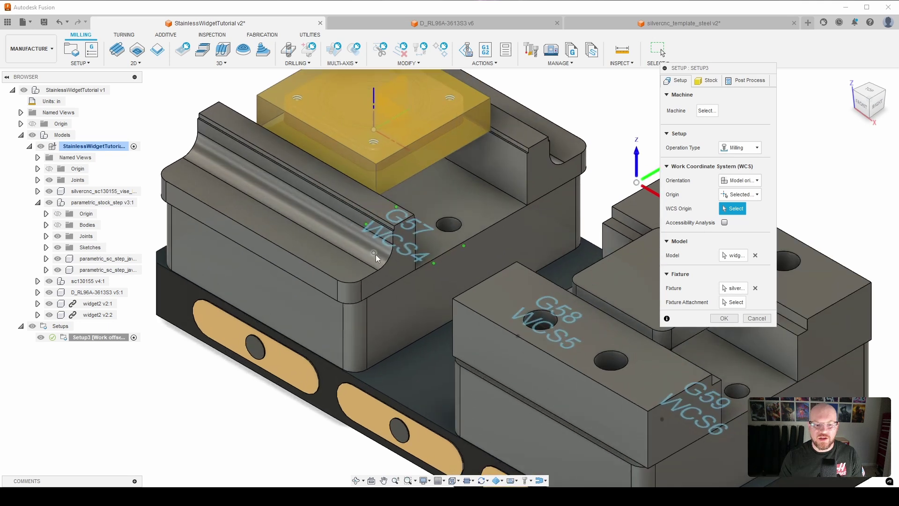
{"action": "left_click", "coordinate": [375, 254]}
{"action": "scroll", "coordinate": [382, 274], "scroll_direction": "down", "scroll_amount": 3}
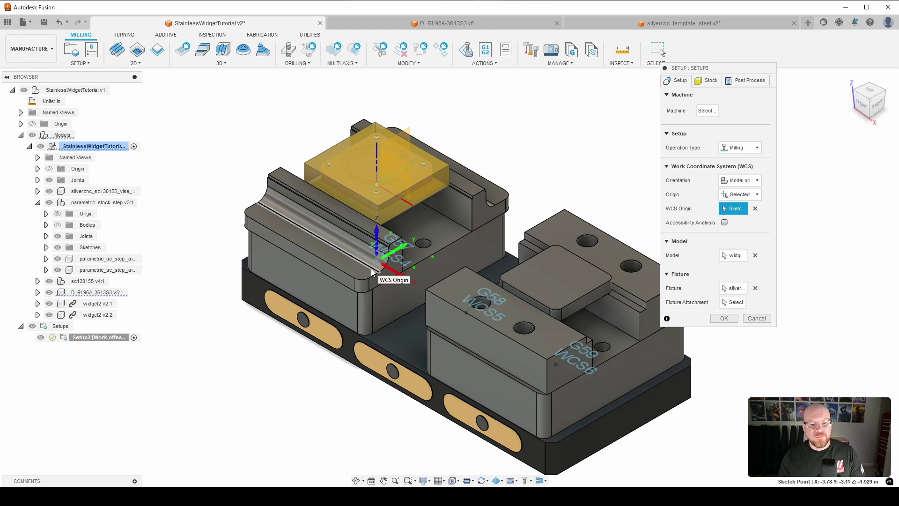
{"action": "scroll", "coordinate": [372, 271], "scroll_direction": "up", "scroll_amount": 2}
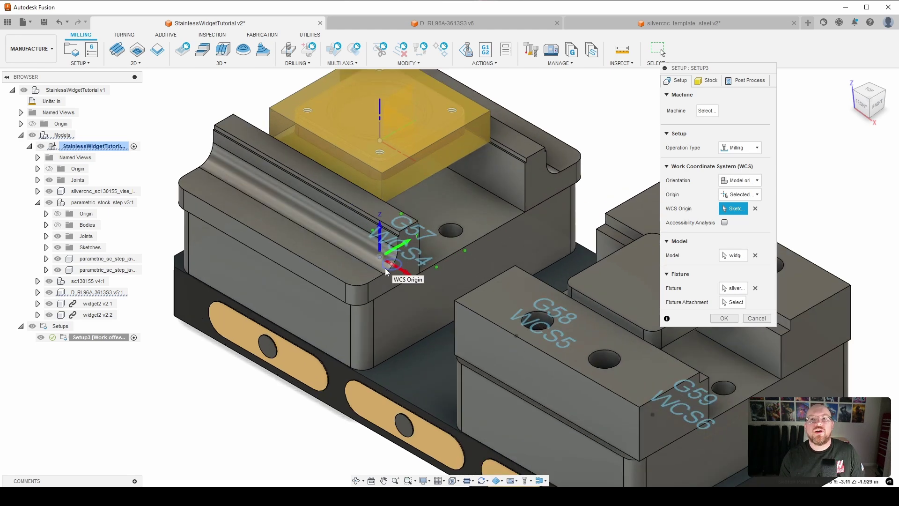
{"action": "scroll", "coordinate": [392, 274], "scroll_direction": "down", "scroll_amount": 2}
{"action": "scroll", "coordinate": [394, 274], "scroll_direction": "down", "scroll_amount": 1}
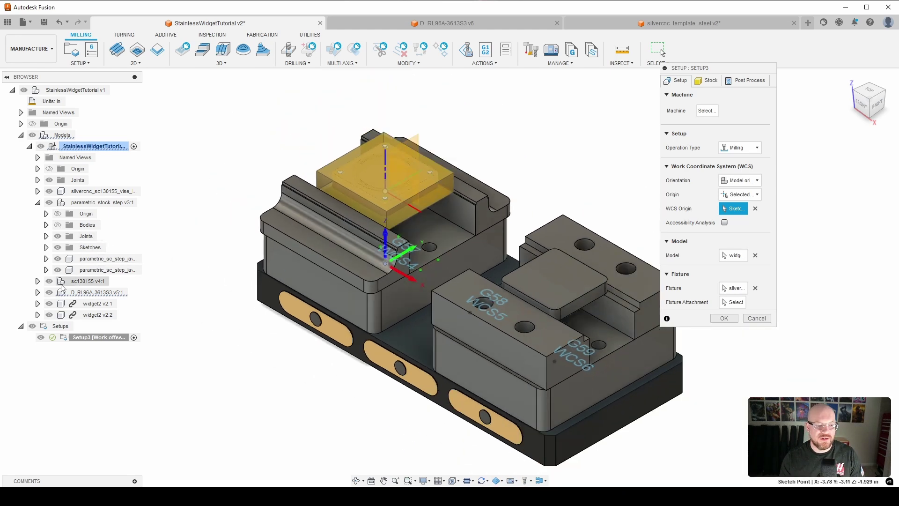
- Show the sc130155 vise jaws again and confirm Setup3
{"action": "left_click", "coordinate": [38, 202]}
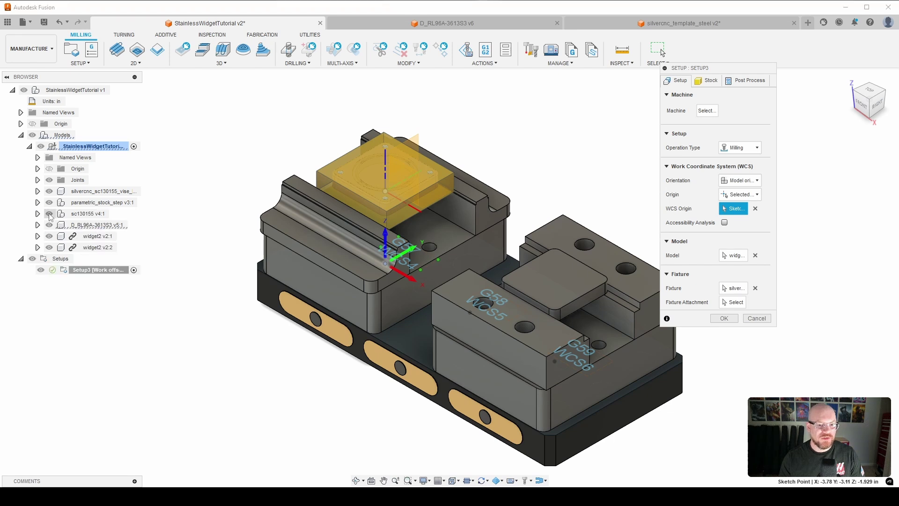
{"action": "left_click", "coordinate": [49, 213]}
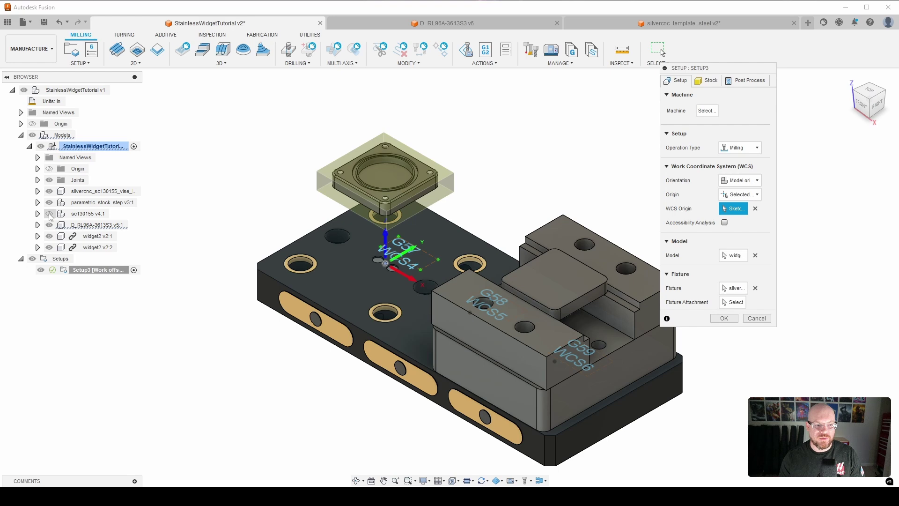
{"action": "scroll", "coordinate": [382, 254], "scroll_direction": "up", "scroll_amount": 5}
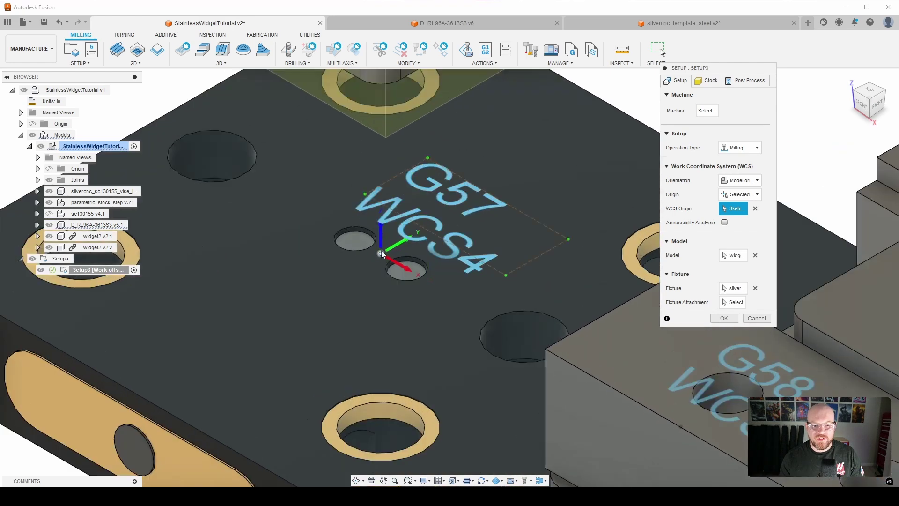
{"action": "scroll", "coordinate": [381, 254], "scroll_direction": "down", "scroll_amount": 6}
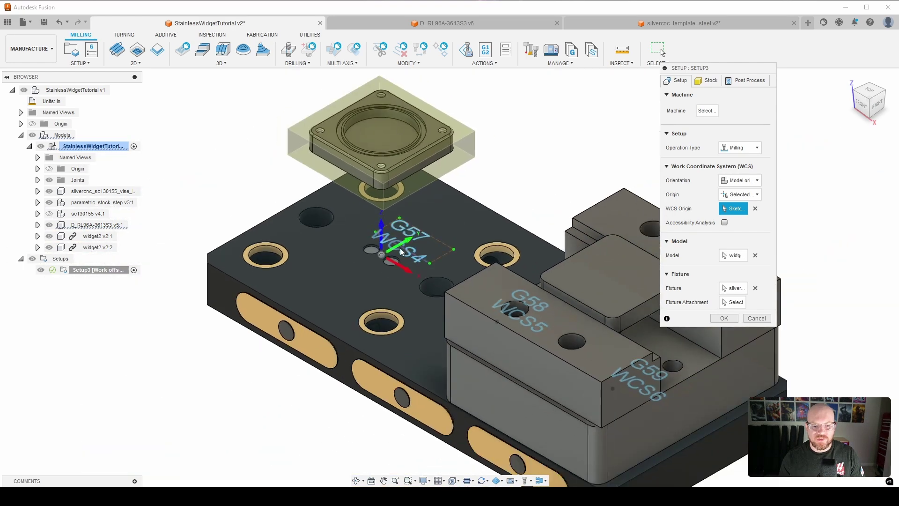
{"action": "left_click", "coordinate": [49, 213]}
{"action": "scroll", "coordinate": [209, 242], "scroll_direction": "down", "scroll_amount": 2}
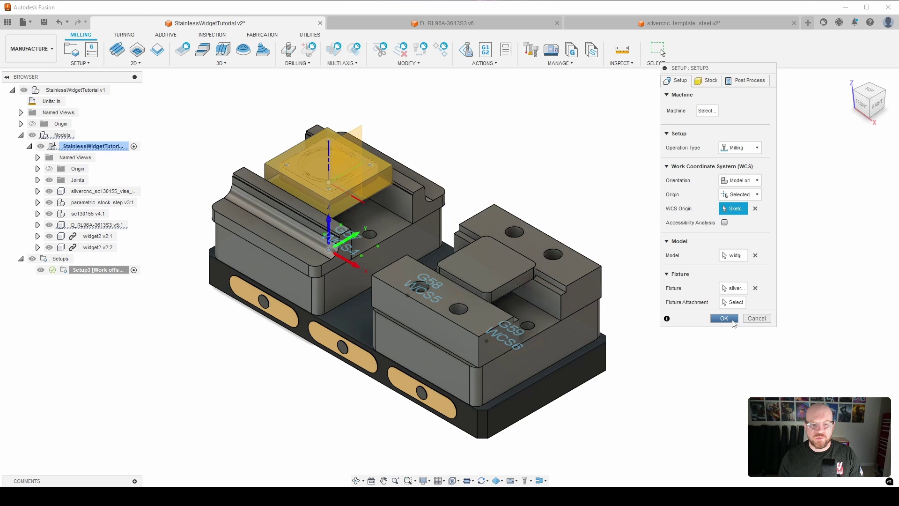
{"action": "left_click", "coordinate": [723, 318]}
{"action": "scroll", "coordinate": [447, 316], "scroll_direction": "up", "scroll_amount": 2}
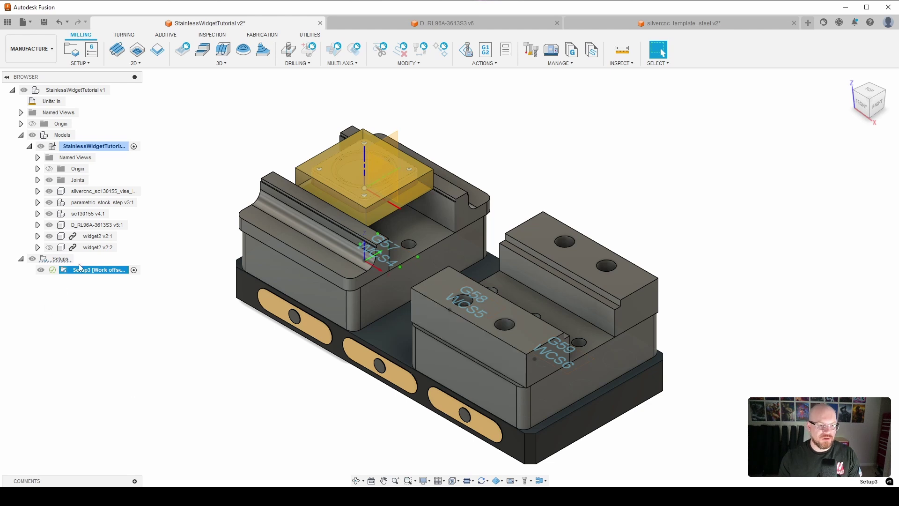
- Create a new Setup4 and review its post-process program name and WCS offset
{"action": "right_click", "coordinate": [61, 260]}
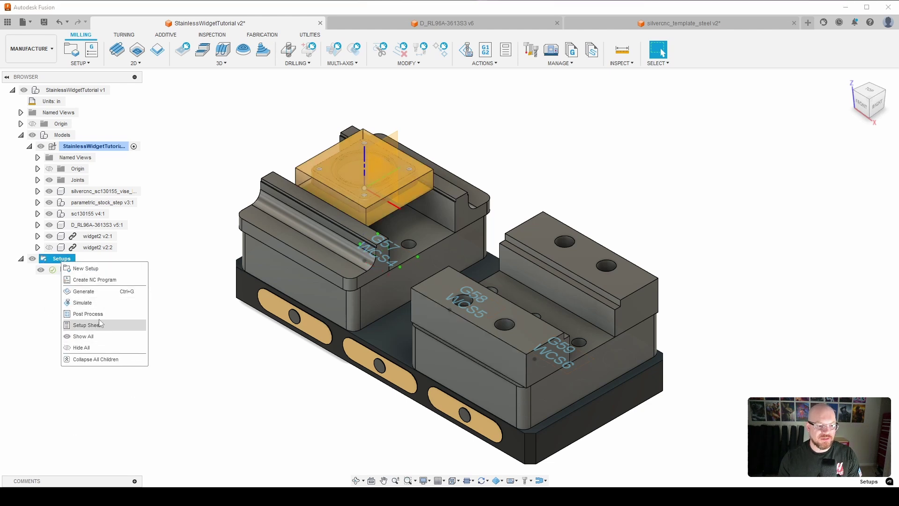
{"action": "left_click", "coordinate": [84, 268]}
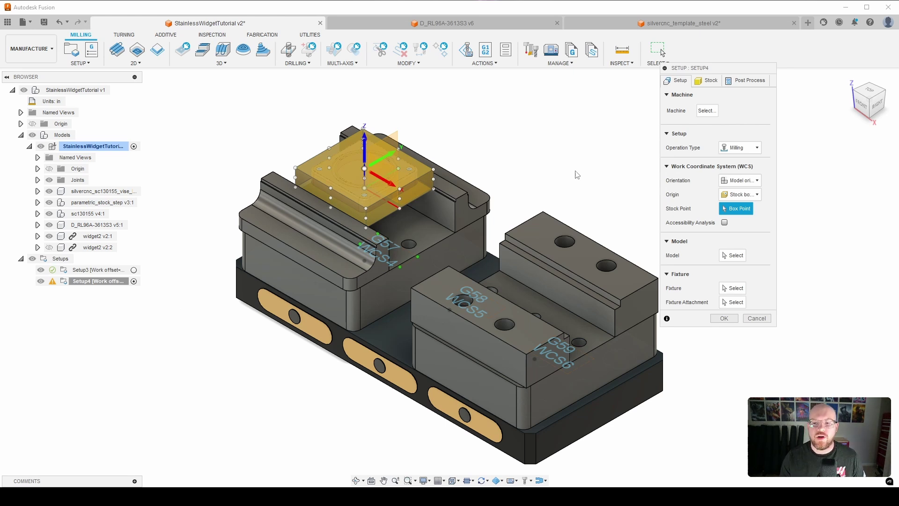
{"action": "left_click", "coordinate": [747, 81]}
{"action": "left_click", "coordinate": [744, 108]}
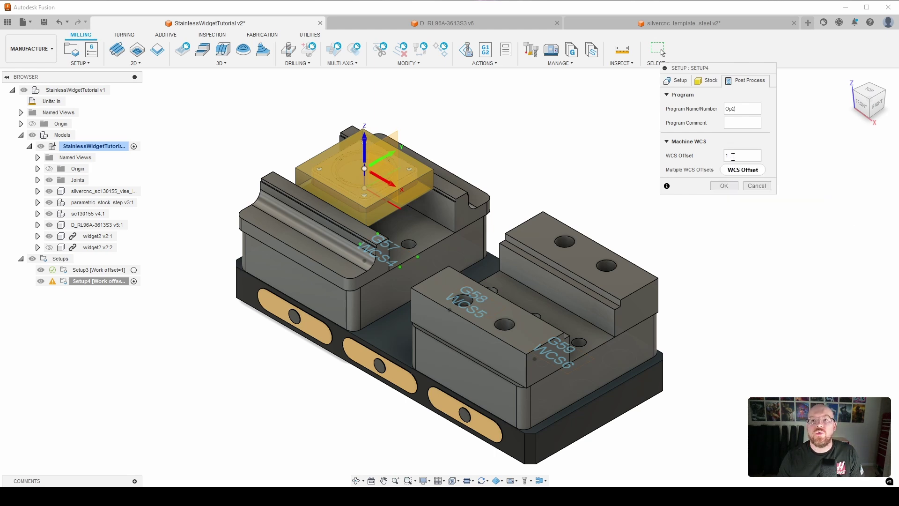
- Set Setup4's stock mode to From preceding setup, continuing rest machining
{"action": "left_click", "coordinate": [707, 80]}
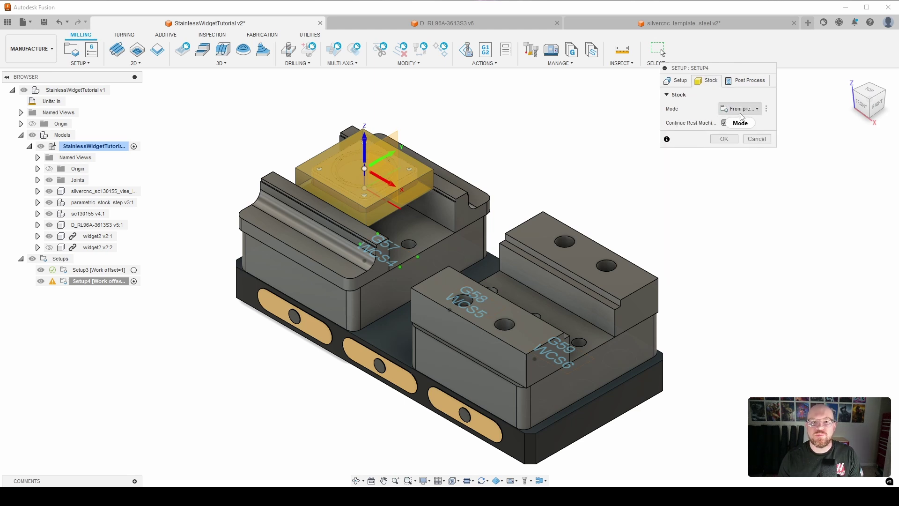
{"action": "left_click", "coordinate": [756, 109]}
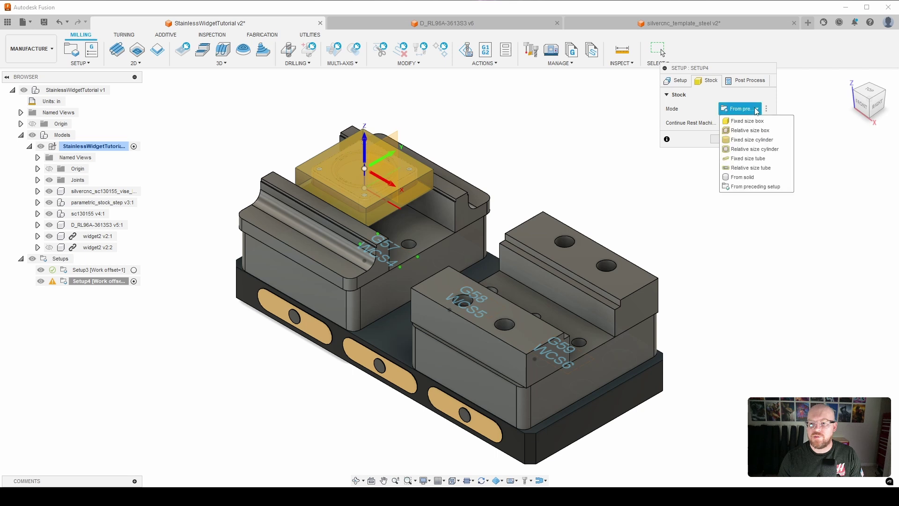
{"action": "left_click", "coordinate": [778, 187]}
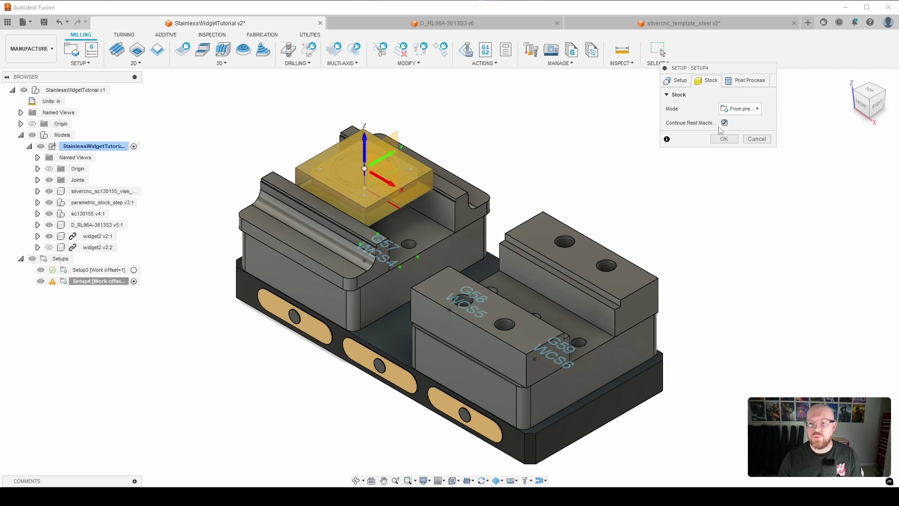
{"action": "mouse_move", "coordinate": [724, 129]}
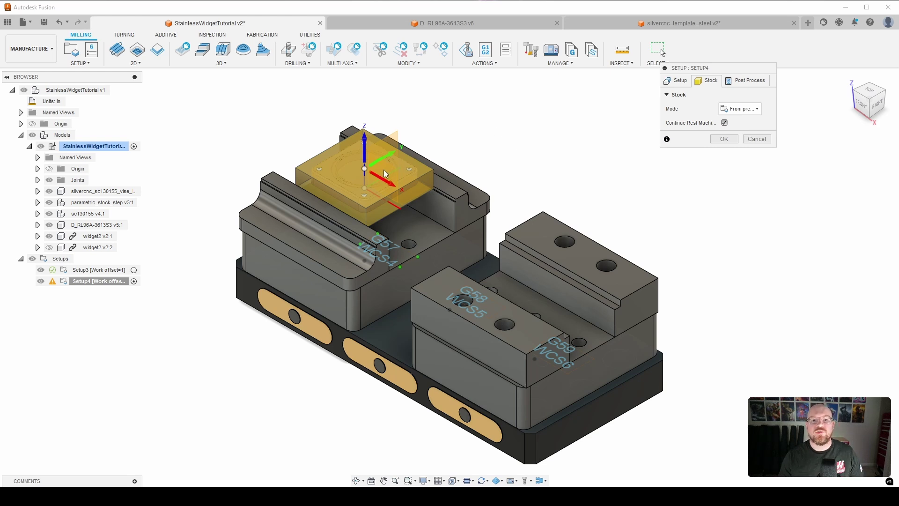
{"action": "left_click", "coordinate": [679, 82]}
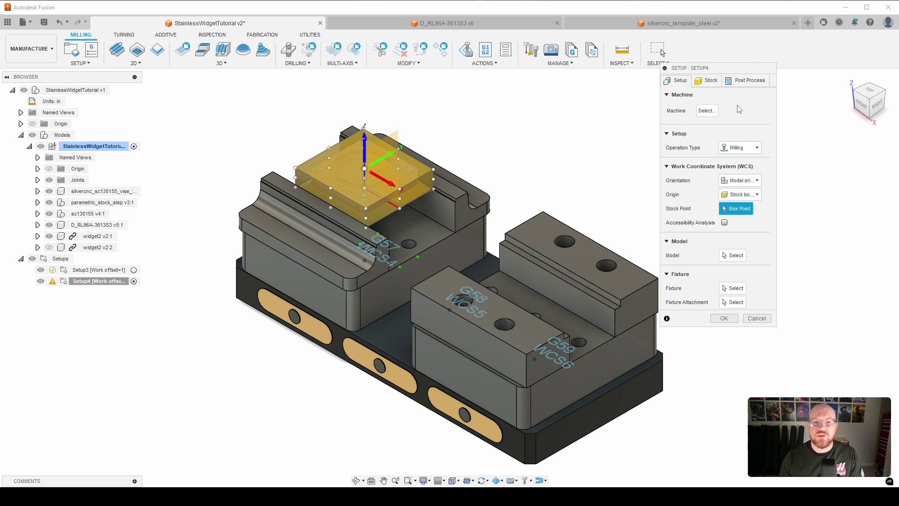
- Place Setup4's work origin on the G59 sketch point and select widget2 v2:2 as the model
{"action": "left_click", "coordinate": [740, 259]}
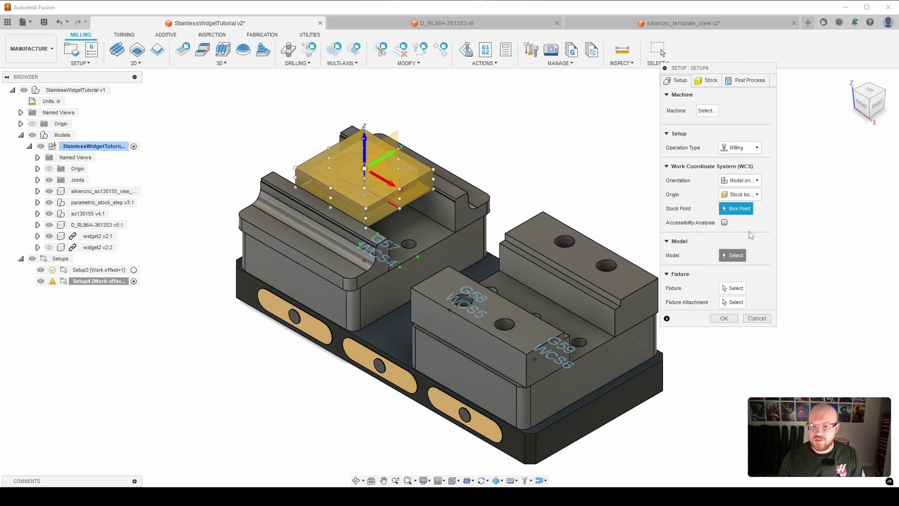
{"action": "left_click", "coordinate": [749, 195]}
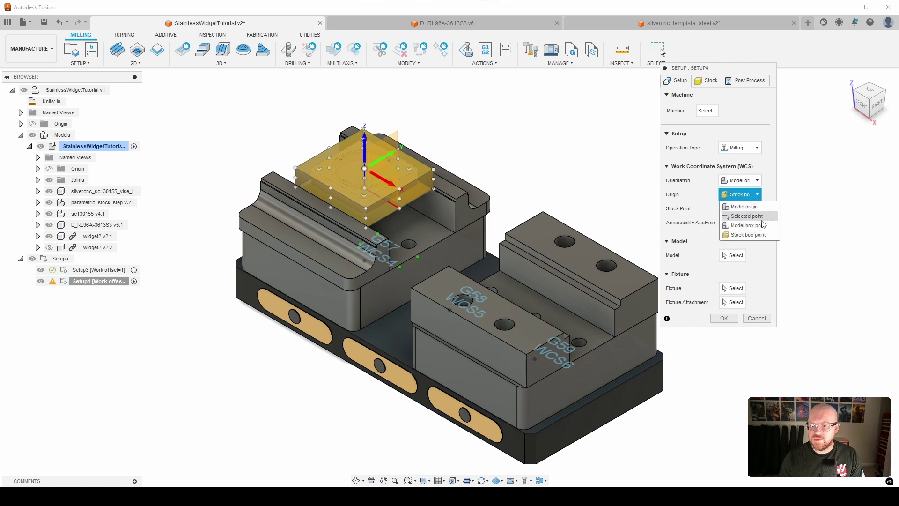
{"action": "left_click", "coordinate": [748, 217]}
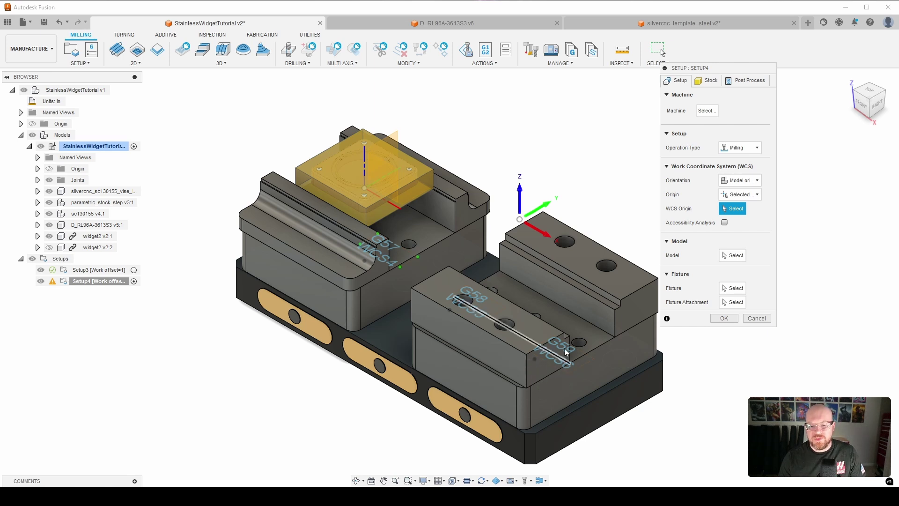
{"action": "left_click", "coordinate": [535, 361]}
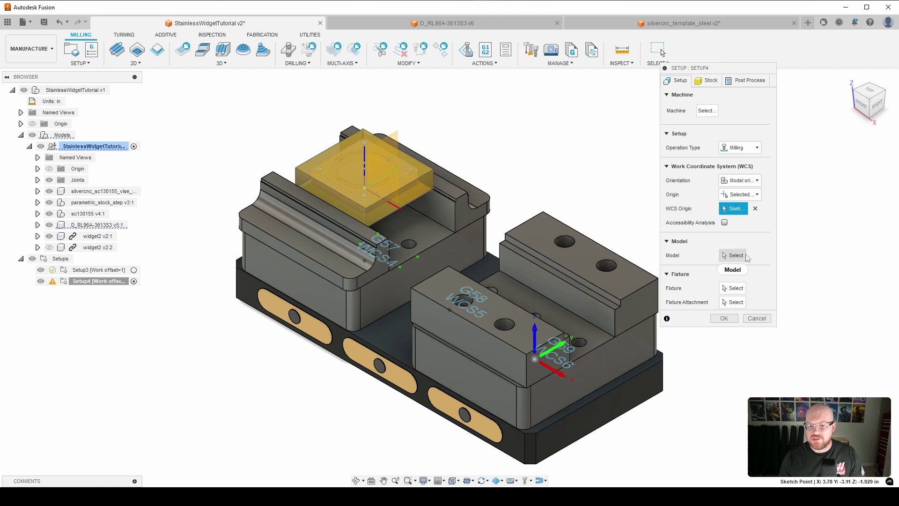
{"action": "left_click", "coordinate": [733, 256]}
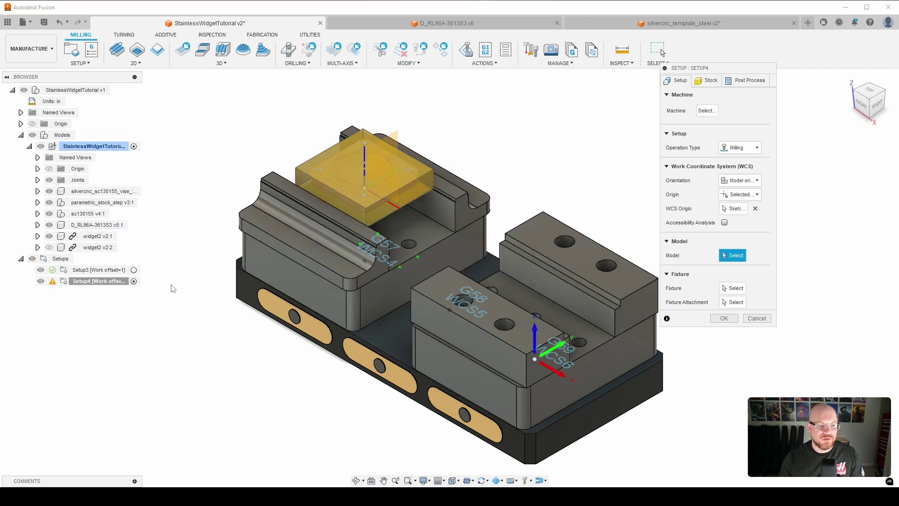
{"action": "left_click", "coordinate": [106, 249]}
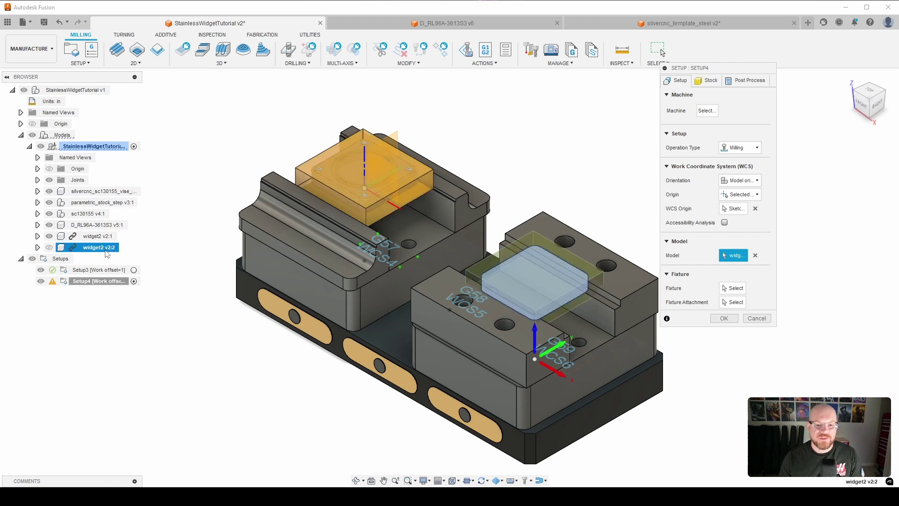
- Add both parametric_sc_step jaws, the silvercnc vise and the D_RL96A-3613S3 base as fixtures
{"action": "left_click", "coordinate": [742, 290]}
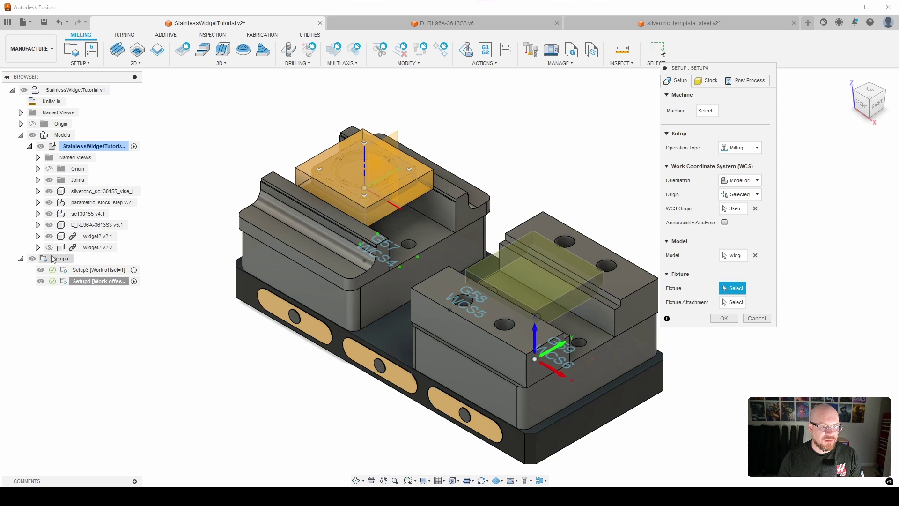
{"action": "left_click", "coordinate": [37, 202]}
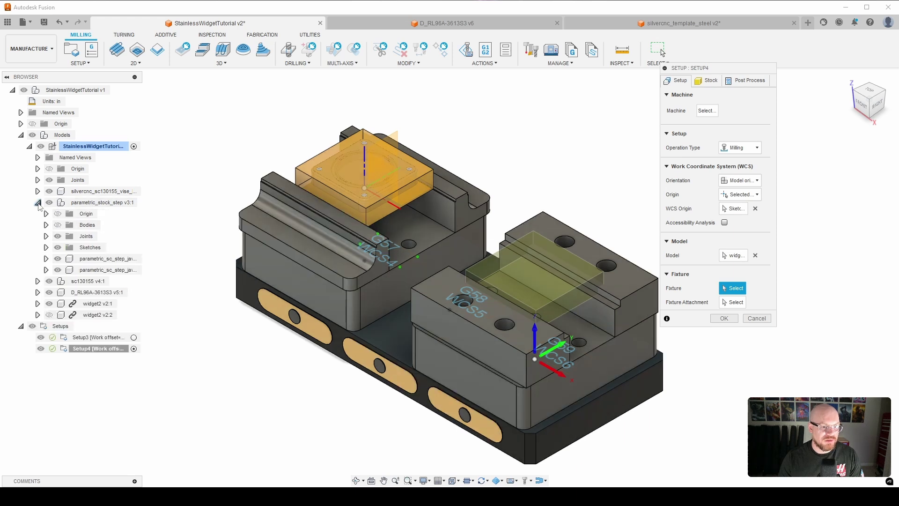
{"action": "left_click", "coordinate": [111, 260]}
{"action": "left_click", "coordinate": [112, 270]}
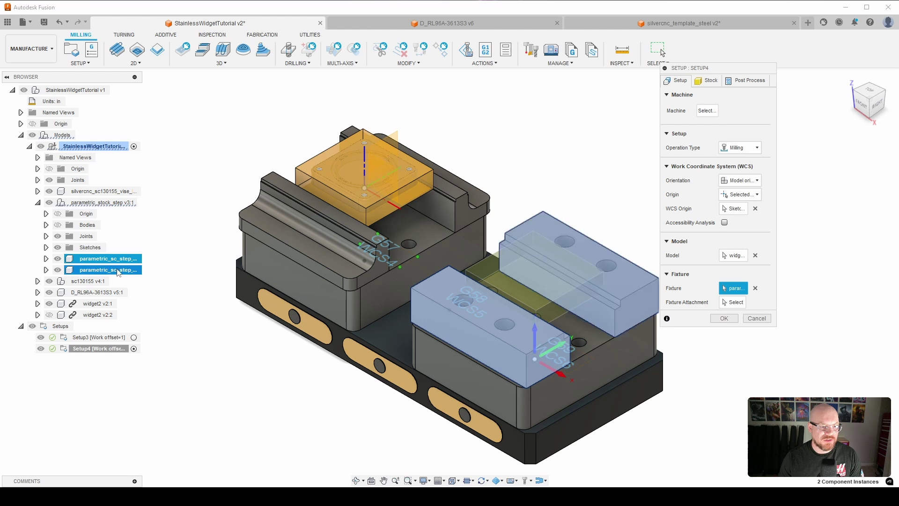
{"action": "left_click", "coordinate": [100, 192]}
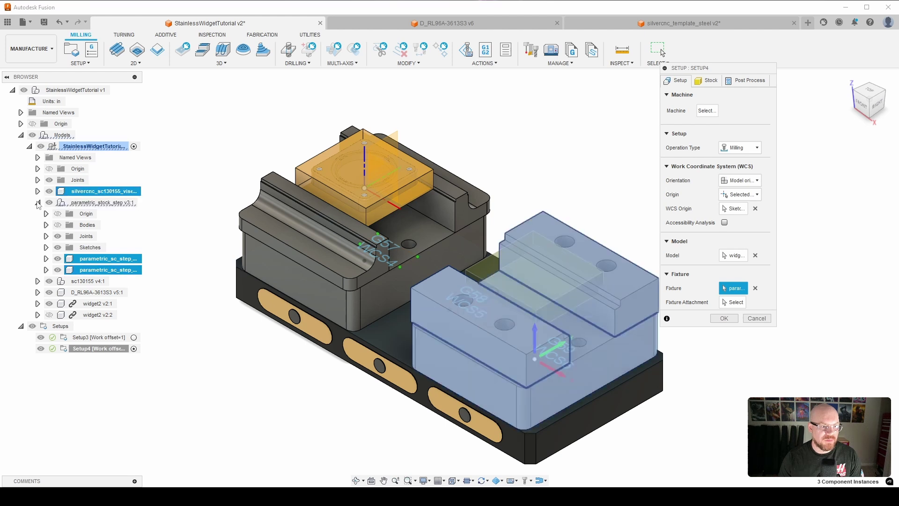
{"action": "left_click", "coordinate": [38, 203]}
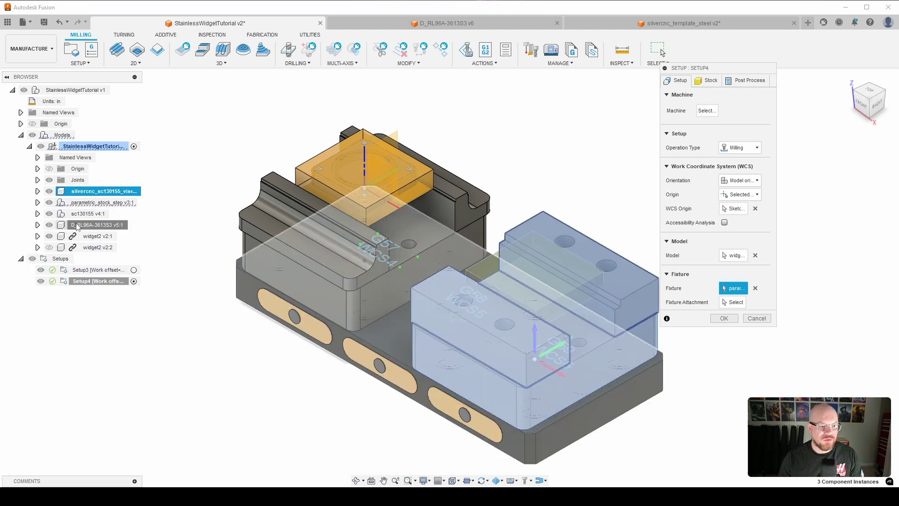
{"action": "left_click", "coordinate": [79, 226]}
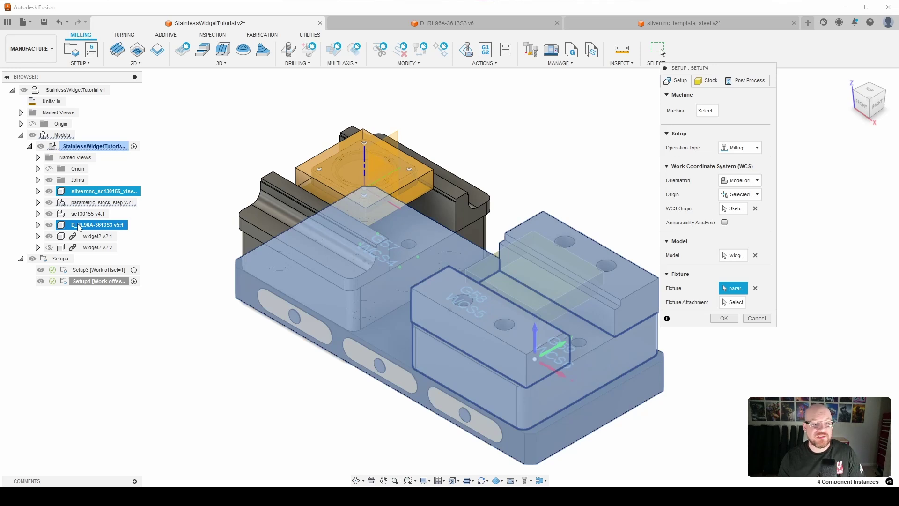
- Add the sc130155 vise jaws and remaining vise body as fixtures, then finish Setup4
{"action": "left_click", "coordinate": [38, 214]}
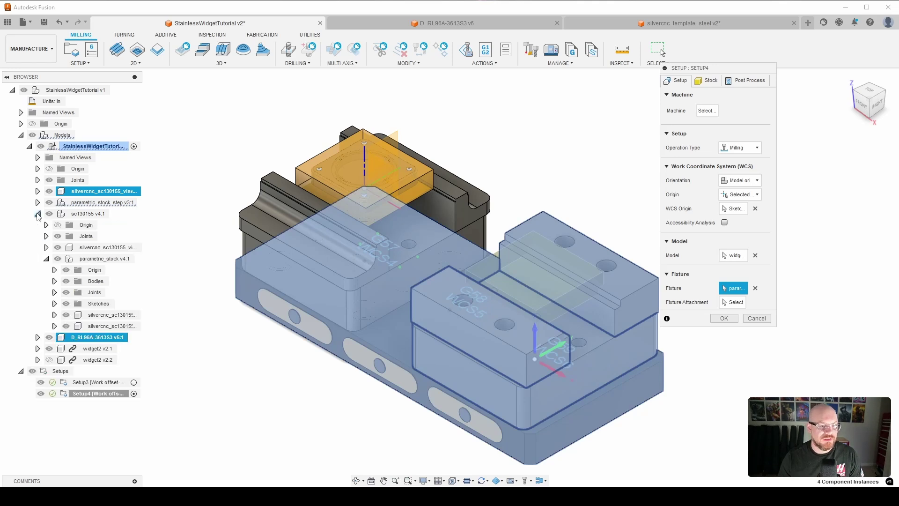
{"action": "left_click", "coordinate": [118, 316]}
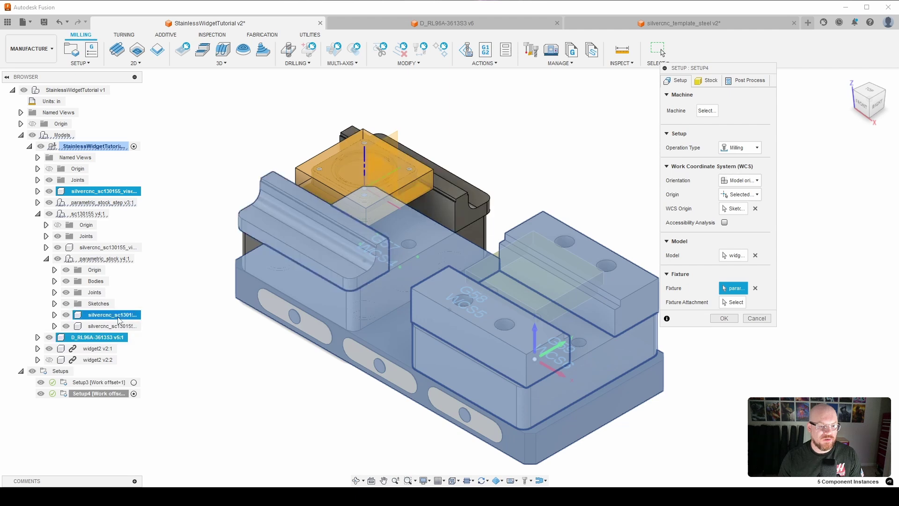
{"action": "left_click", "coordinate": [123, 326]}
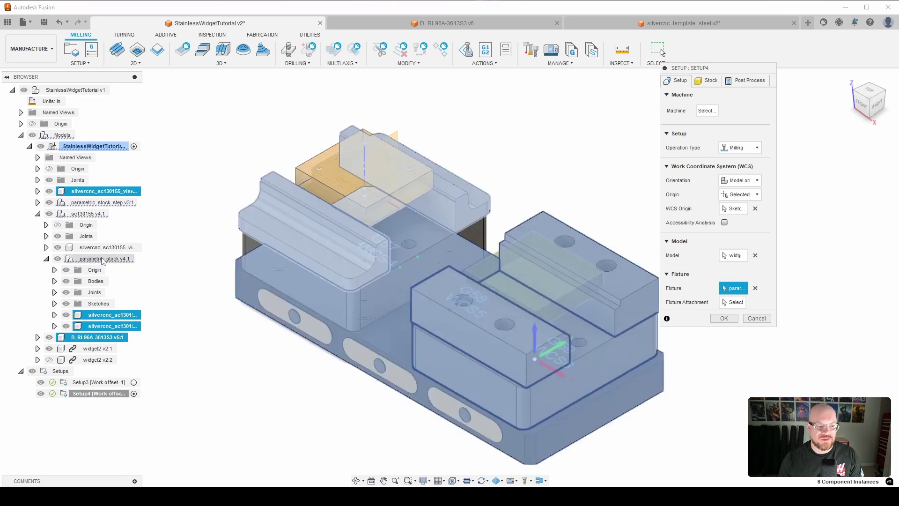
{"action": "left_click", "coordinate": [107, 249]}
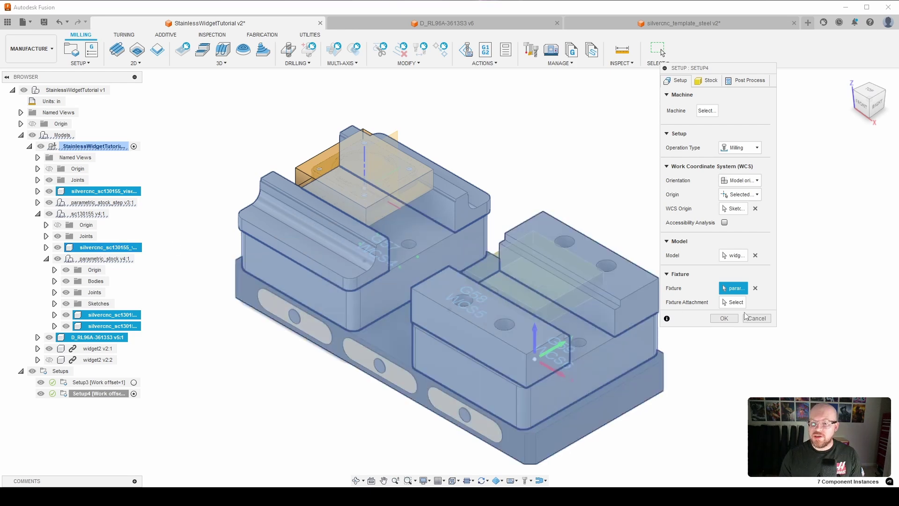
{"action": "left_click", "coordinate": [723, 319]}
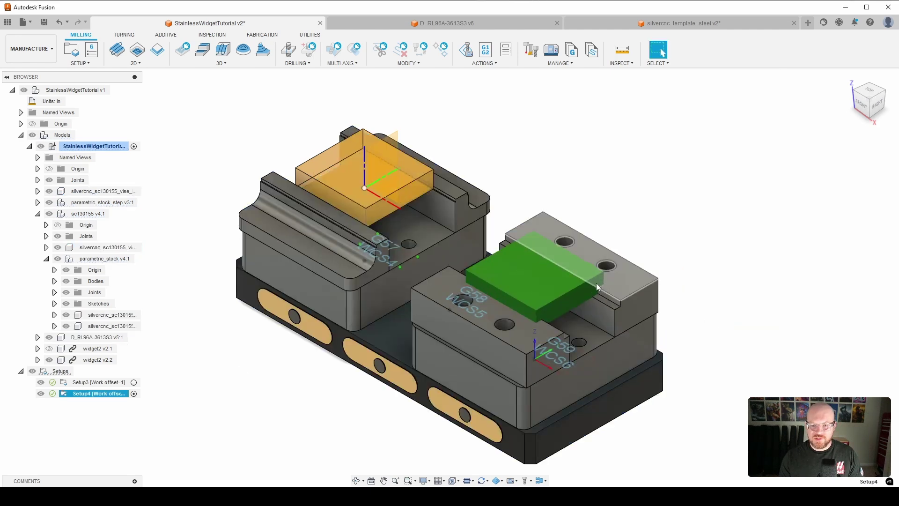
- Toggle the active setup between Setup3 and Setup4, leaving Setup3 active
{"action": "left_click", "coordinate": [134, 382]}
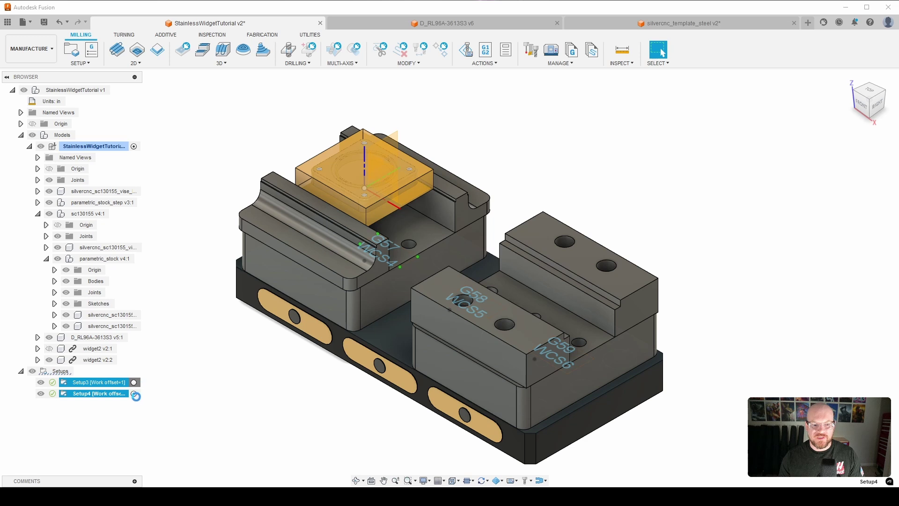
{"action": "left_click", "coordinate": [134, 393]}
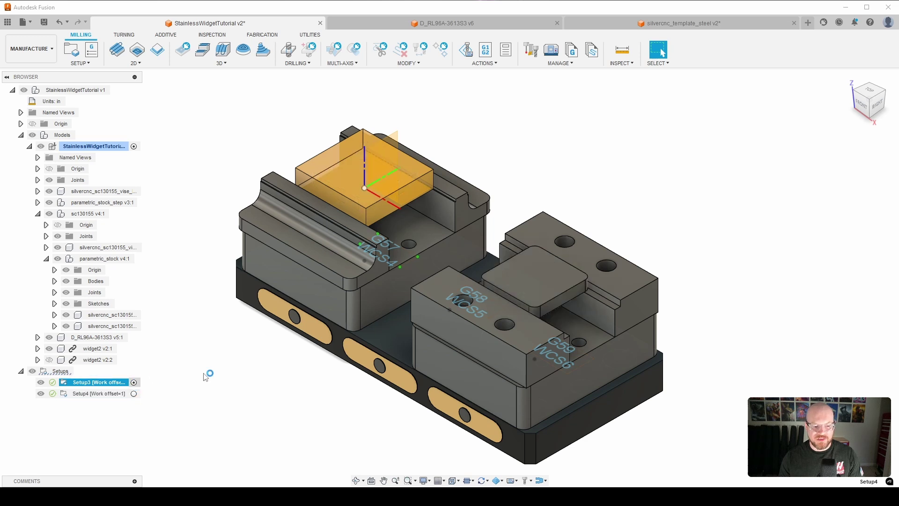
{"action": "left_click", "coordinate": [134, 393]}
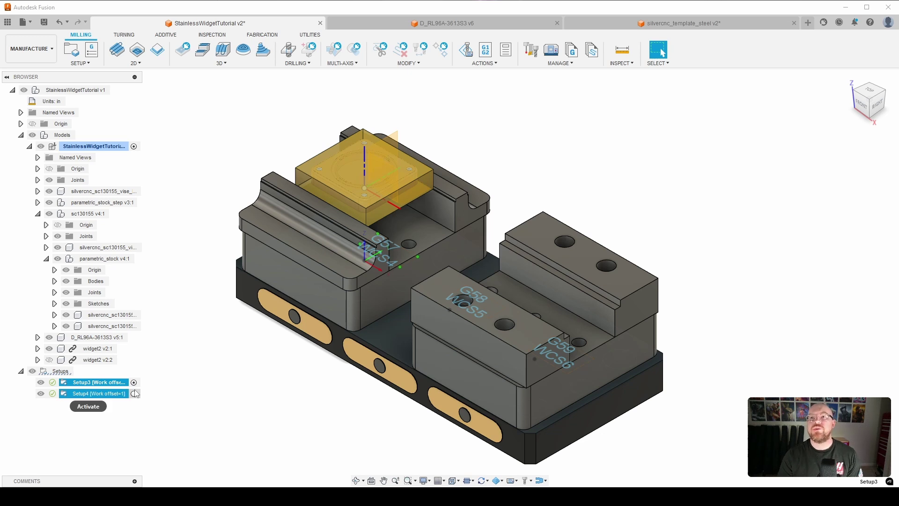